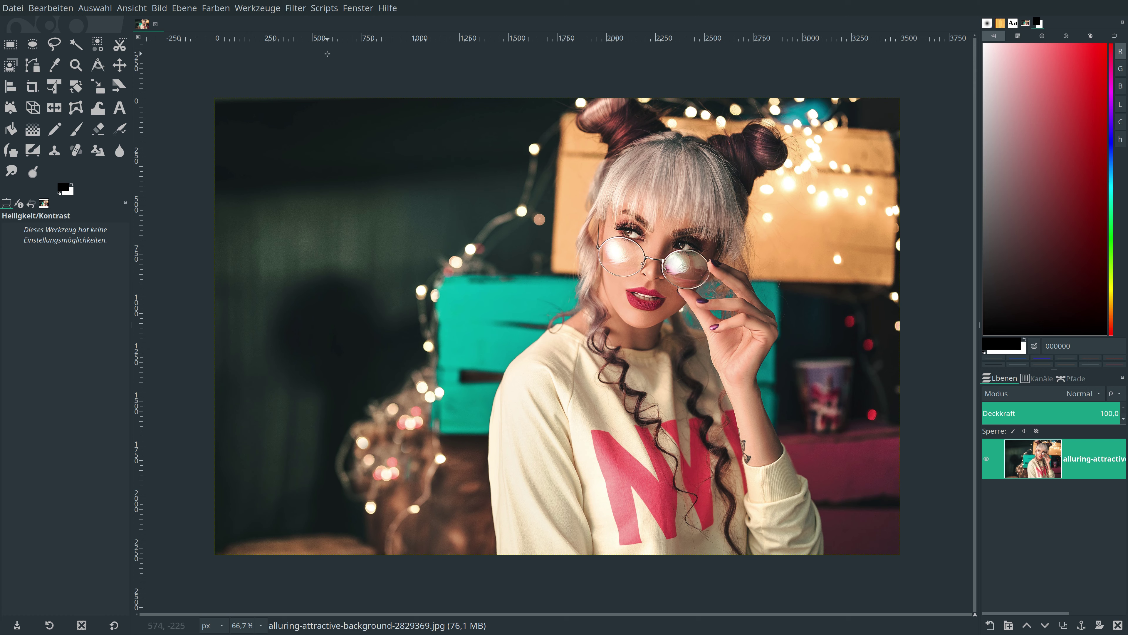
Convert the image to 16-bit integer precision, keeping perceptual sRGB gamma
click(159, 8)
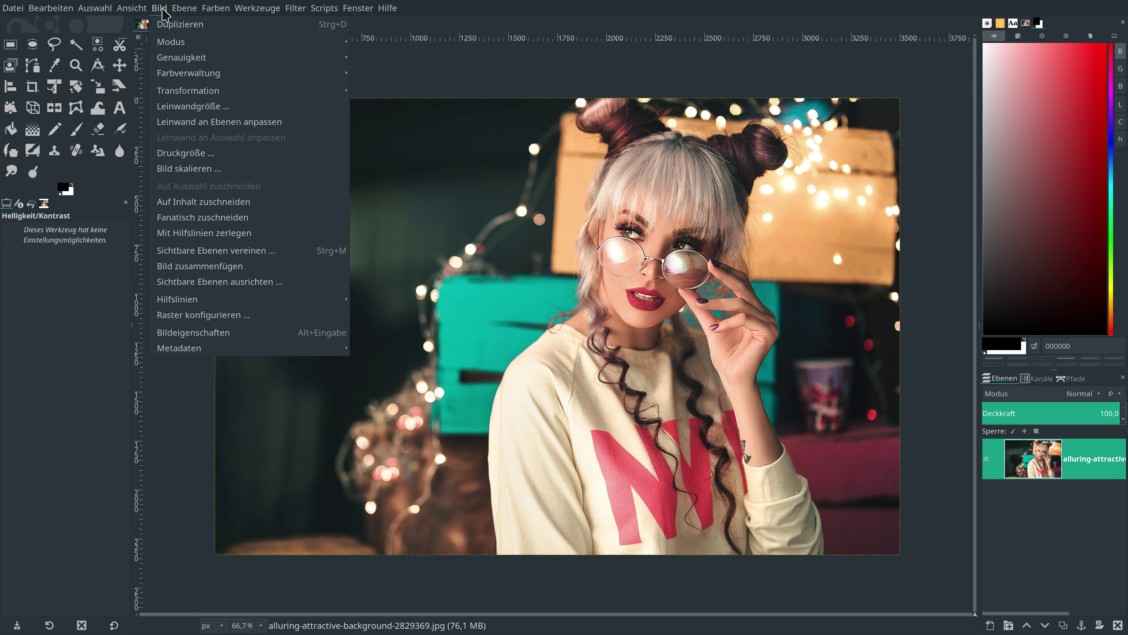
mouse_move(182, 57)
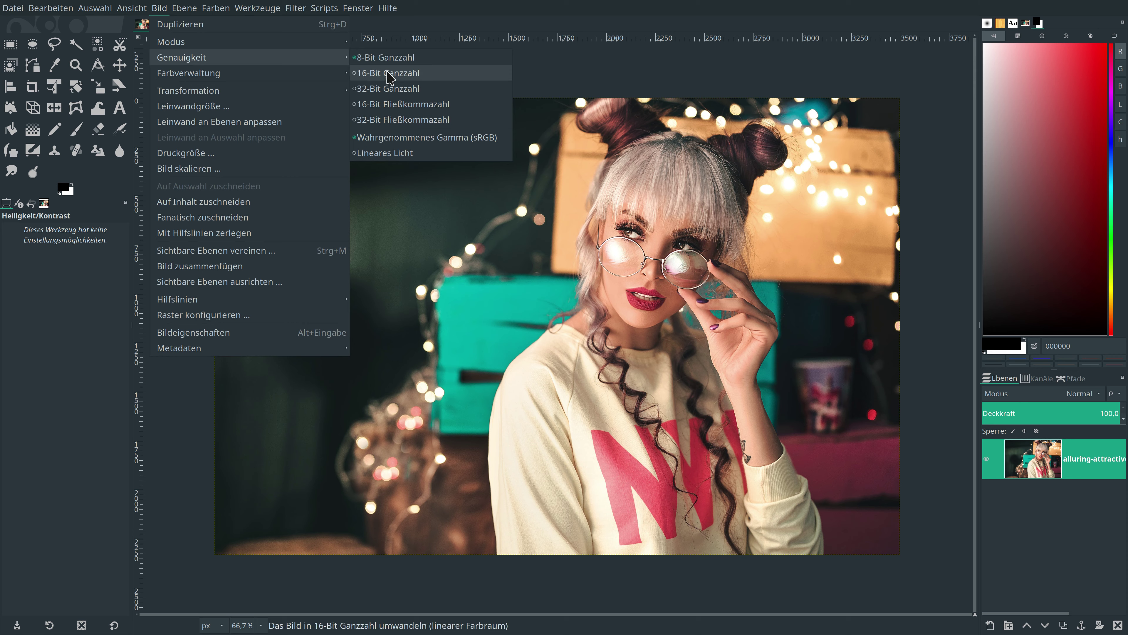
click(390, 77)
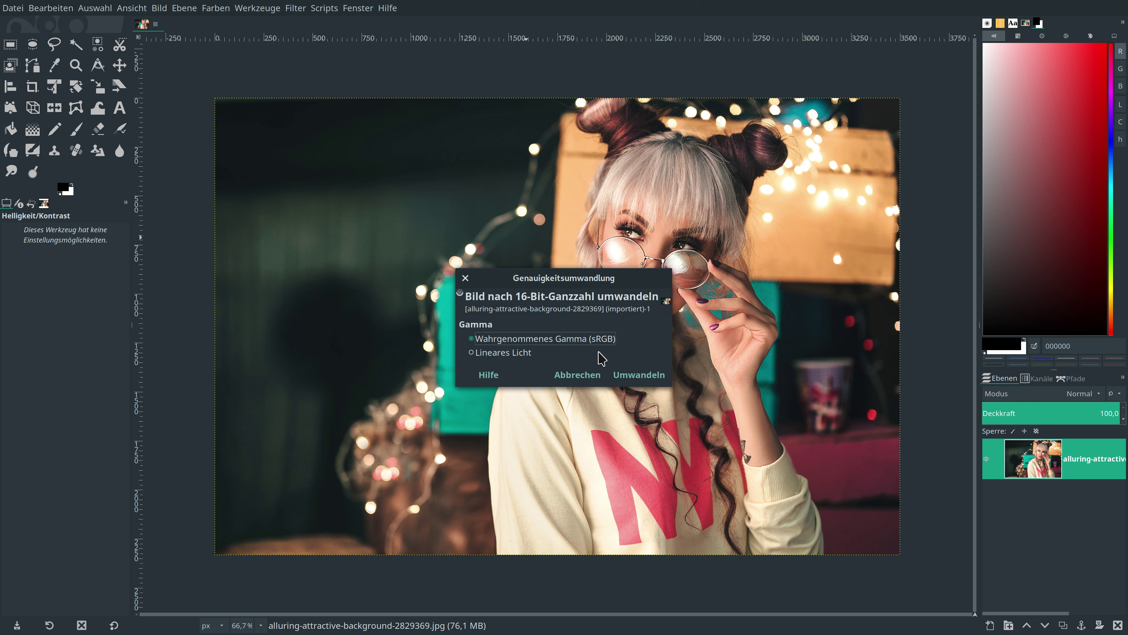
click(633, 373)
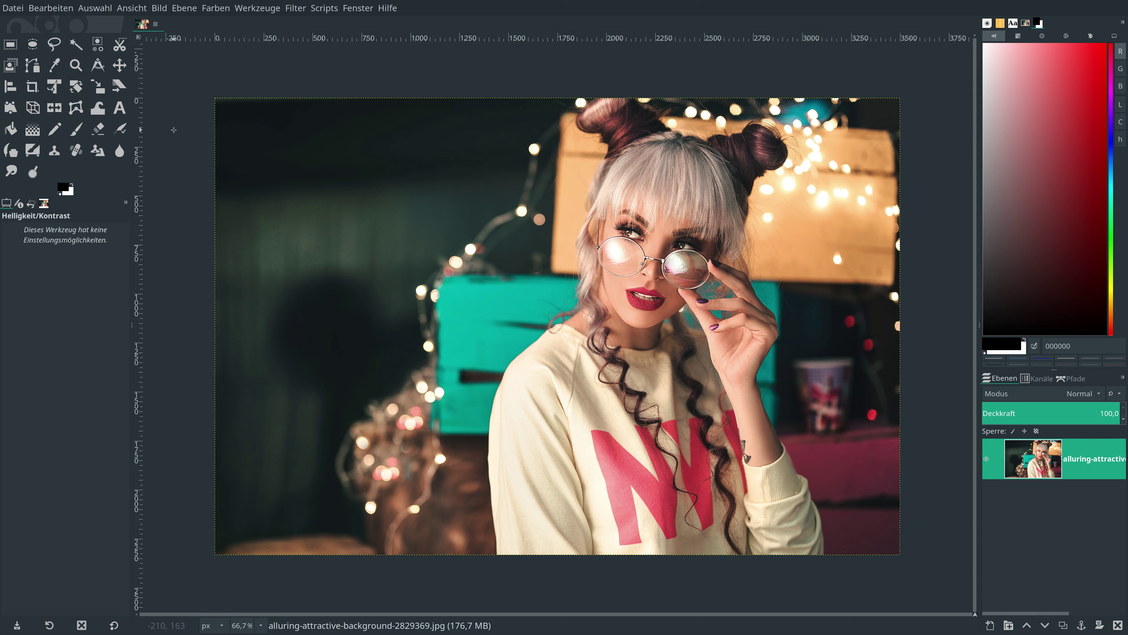
Scale the photo to 3840 px wide (3840 × 2560), accepting the memory warning
click(159, 9)
click(178, 168)
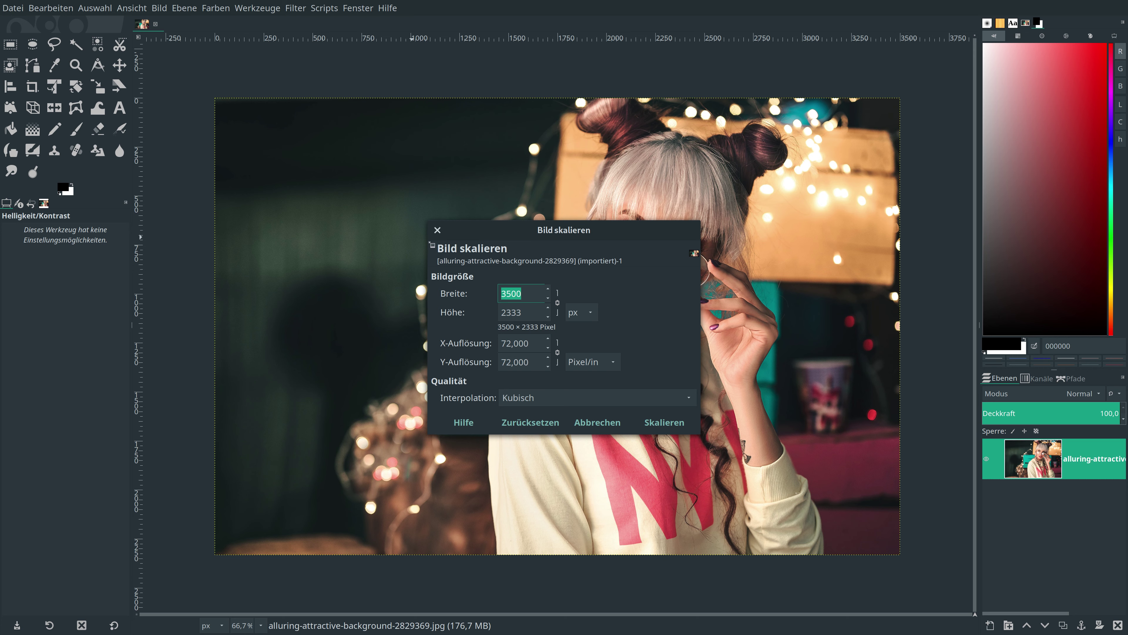
text(3840)
click(657, 428)
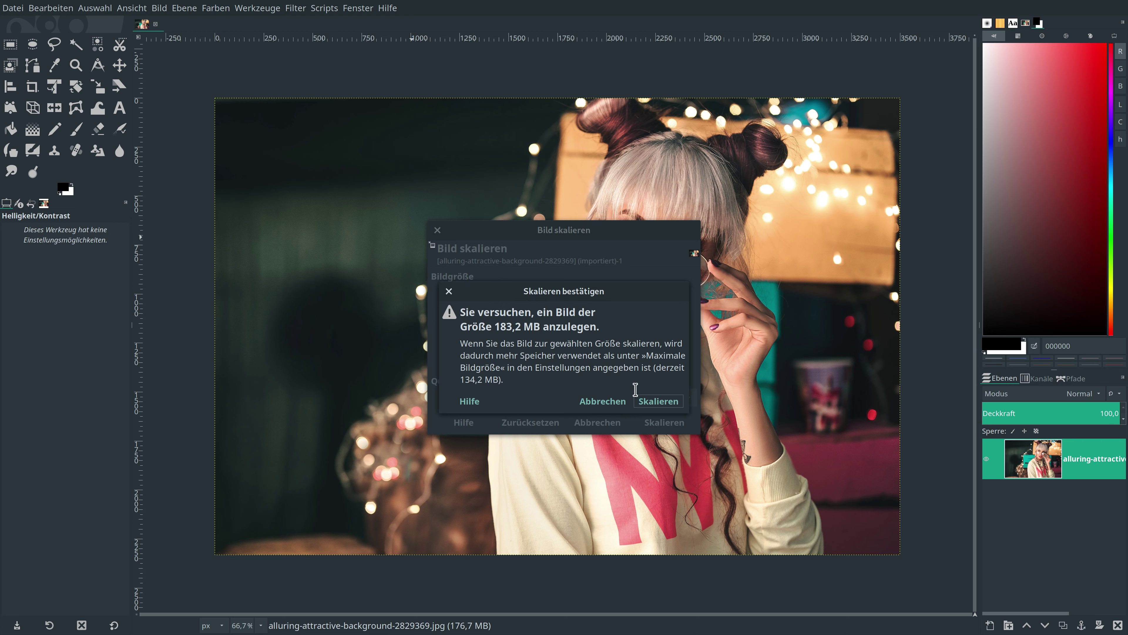
click(657, 402)
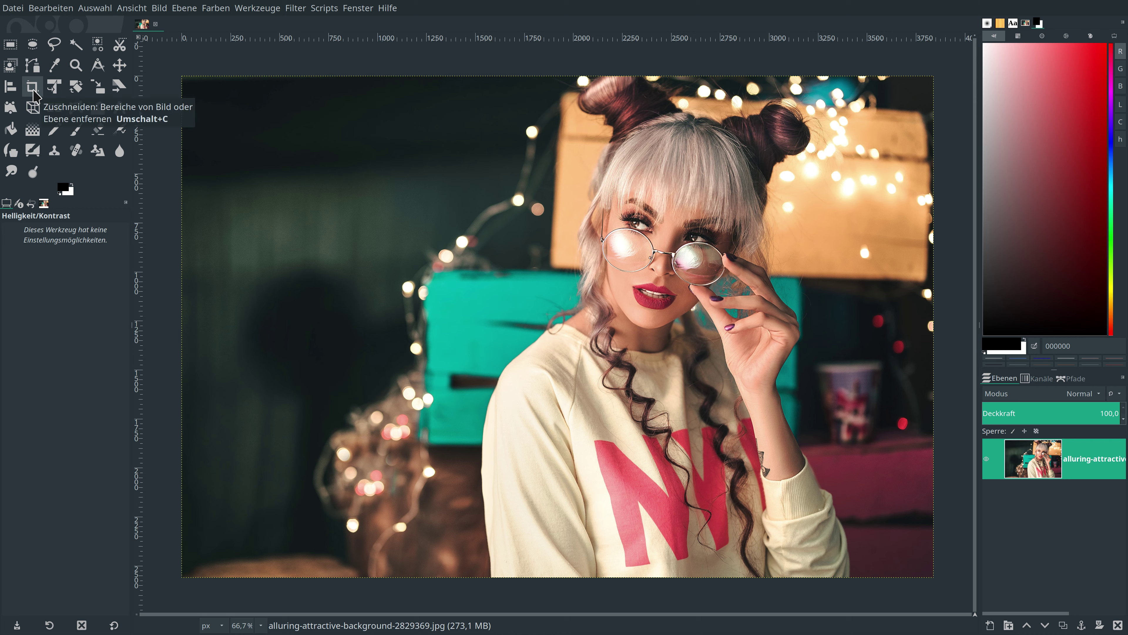
Crop the whole image to a height of 2160, giving a 3840 × 2160 frame
click(32, 86)
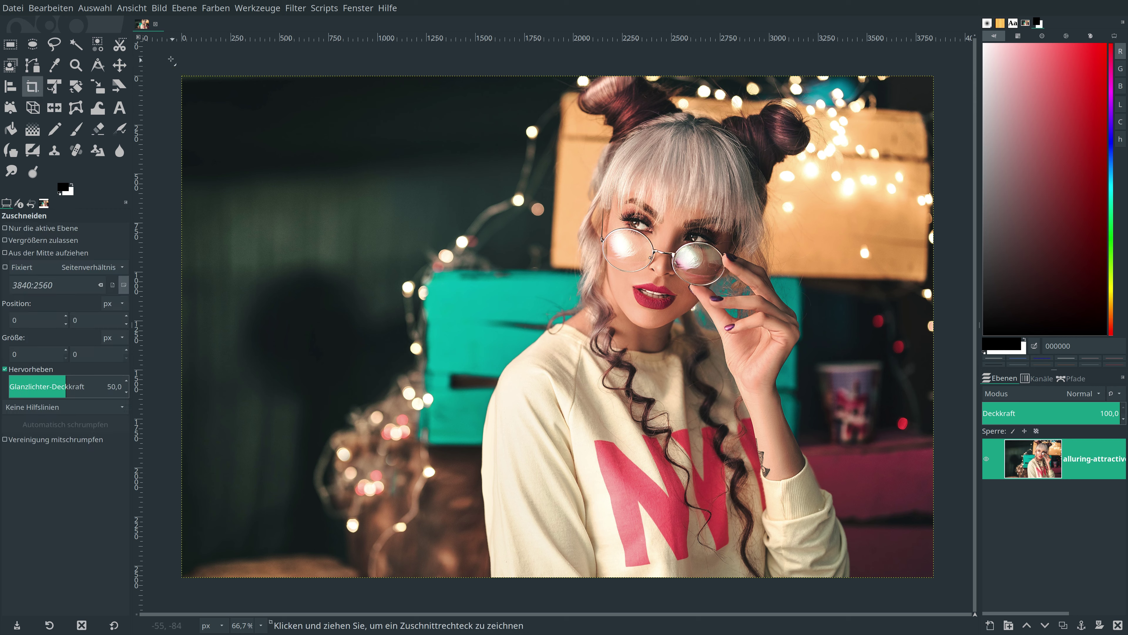
drag(171, 59, 950, 591)
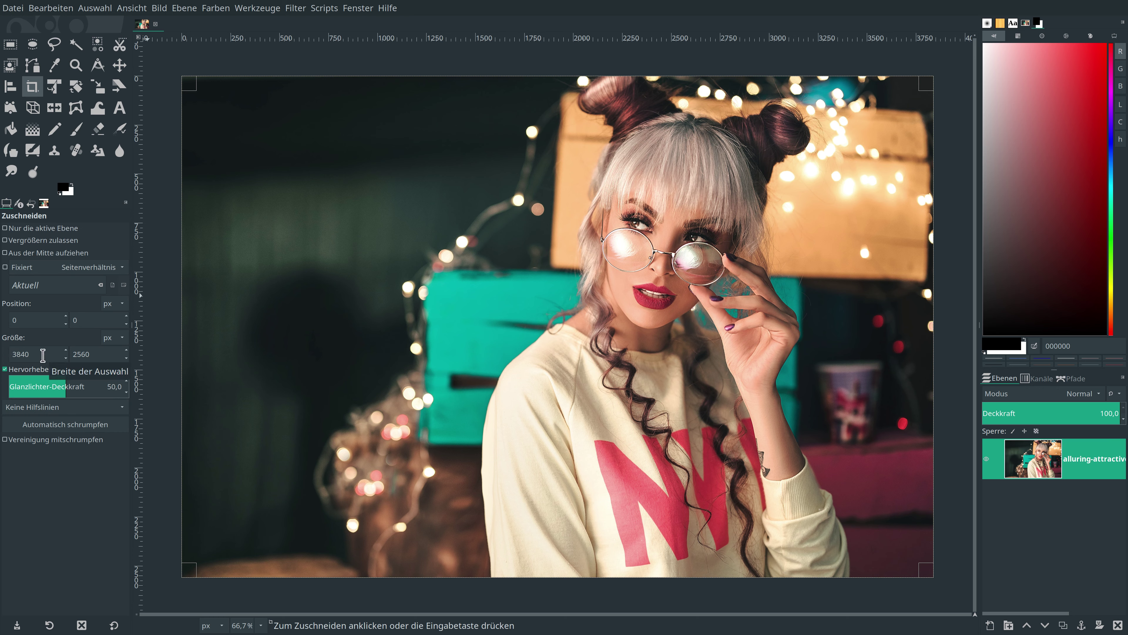
double_click(113, 358)
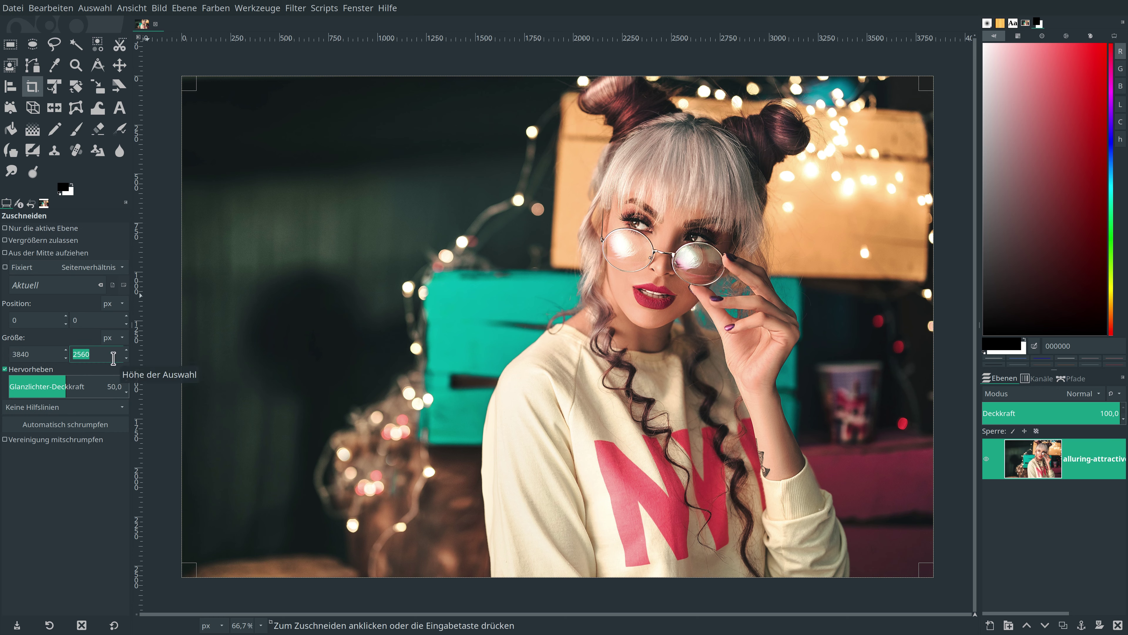
text(2160)
key(Return)
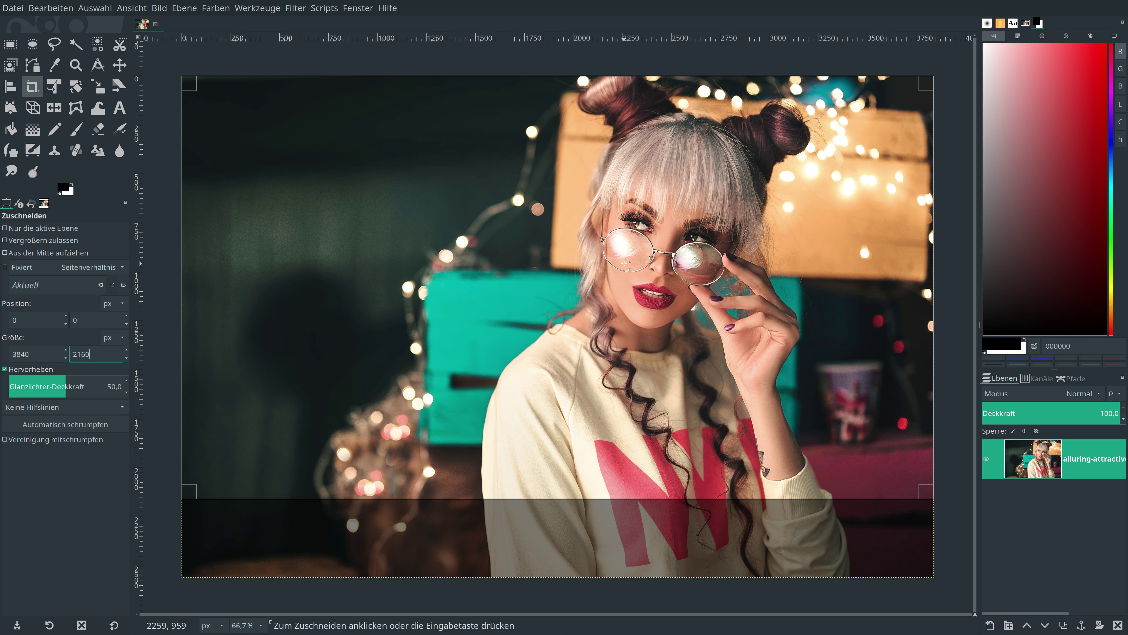
click(624, 264)
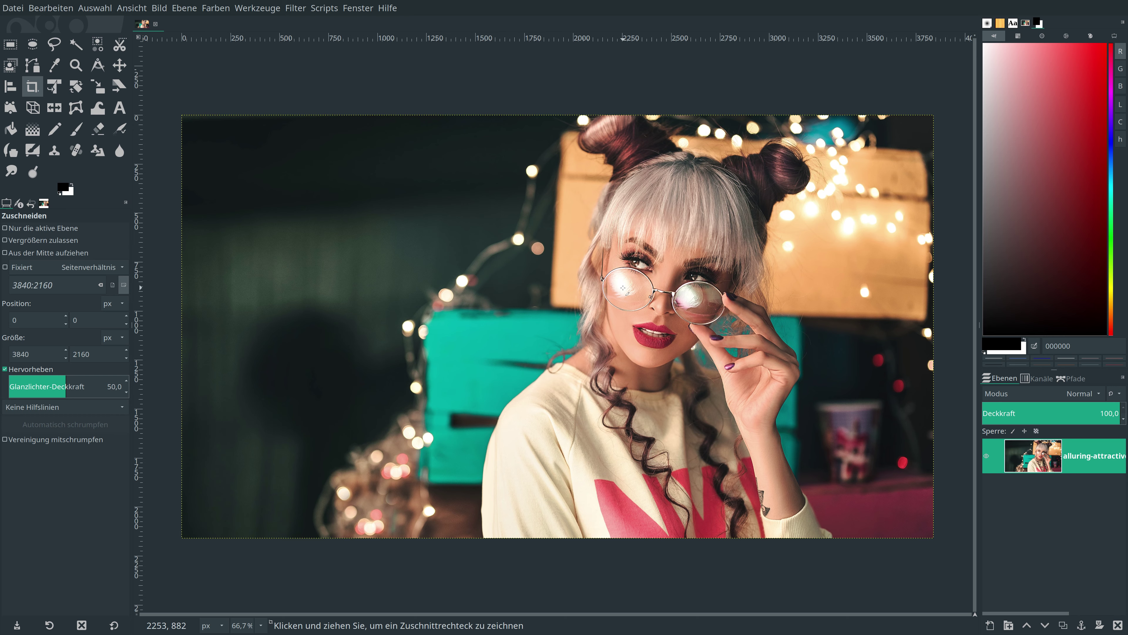
Duplicate the photo layer and apply automatic white balance (Weißabgleich) to the copy
scroll(623, 287, up, 1)
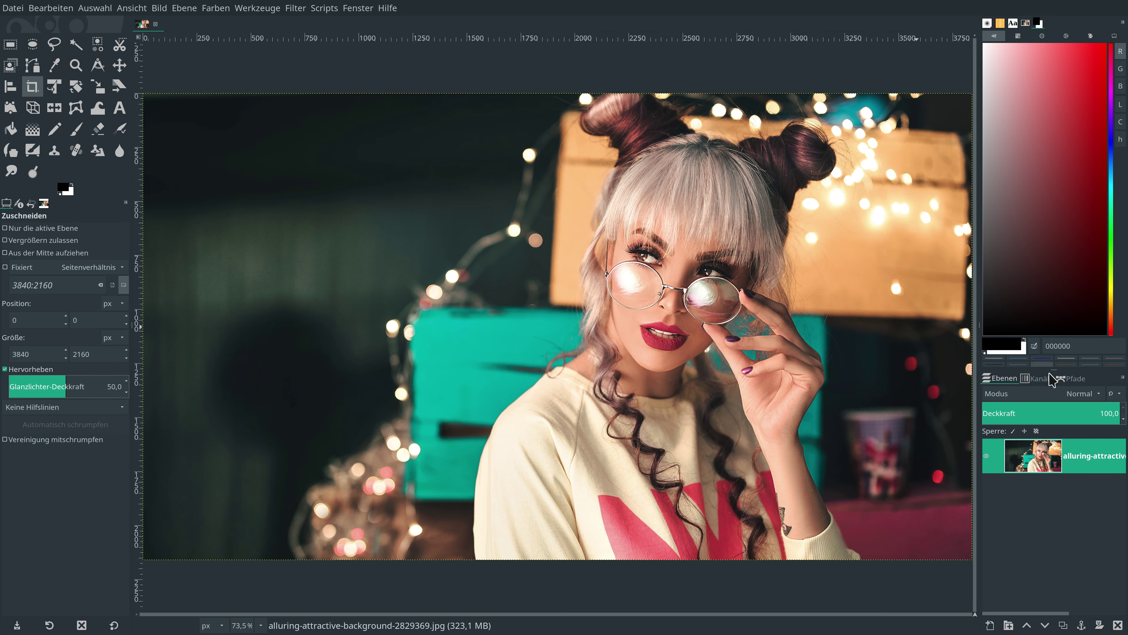
click(1063, 625)
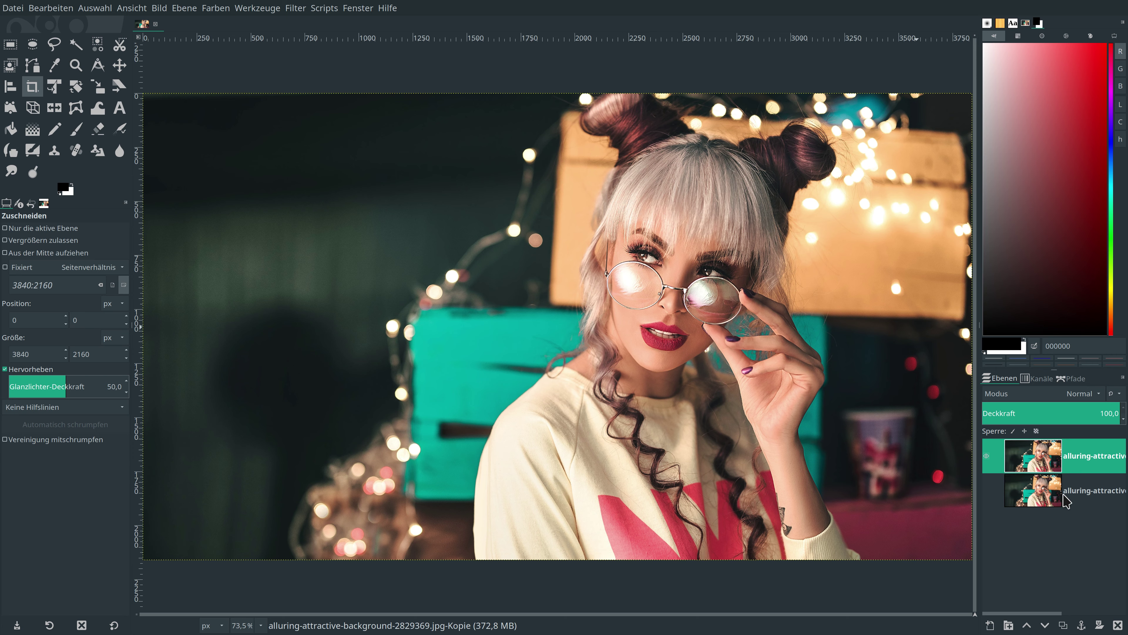
click(209, 9)
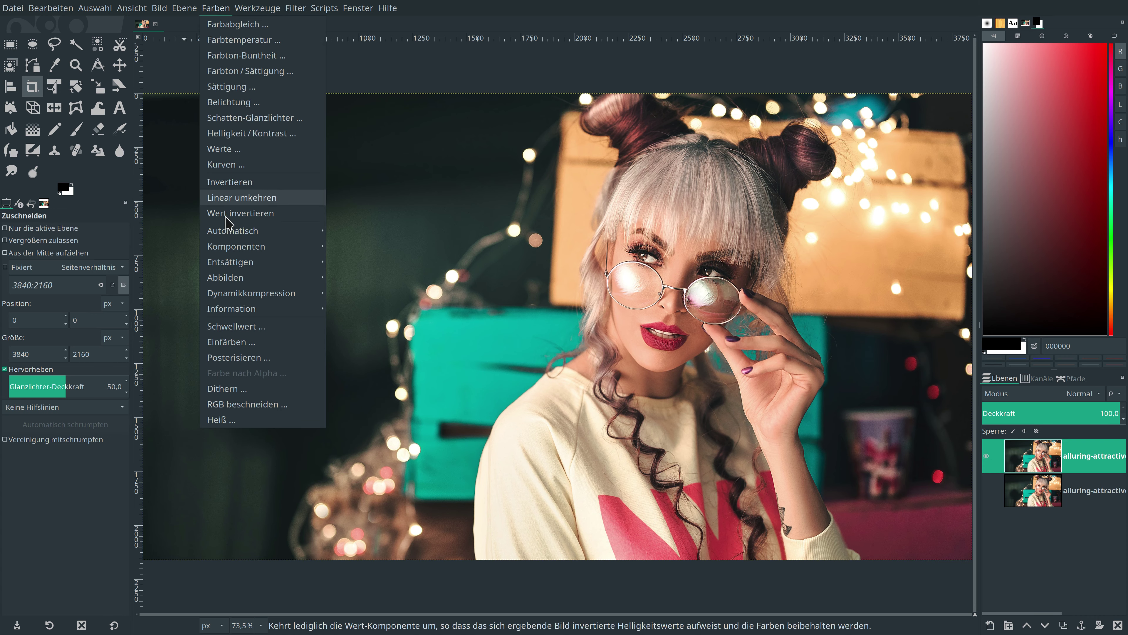
mouse_move(233, 230)
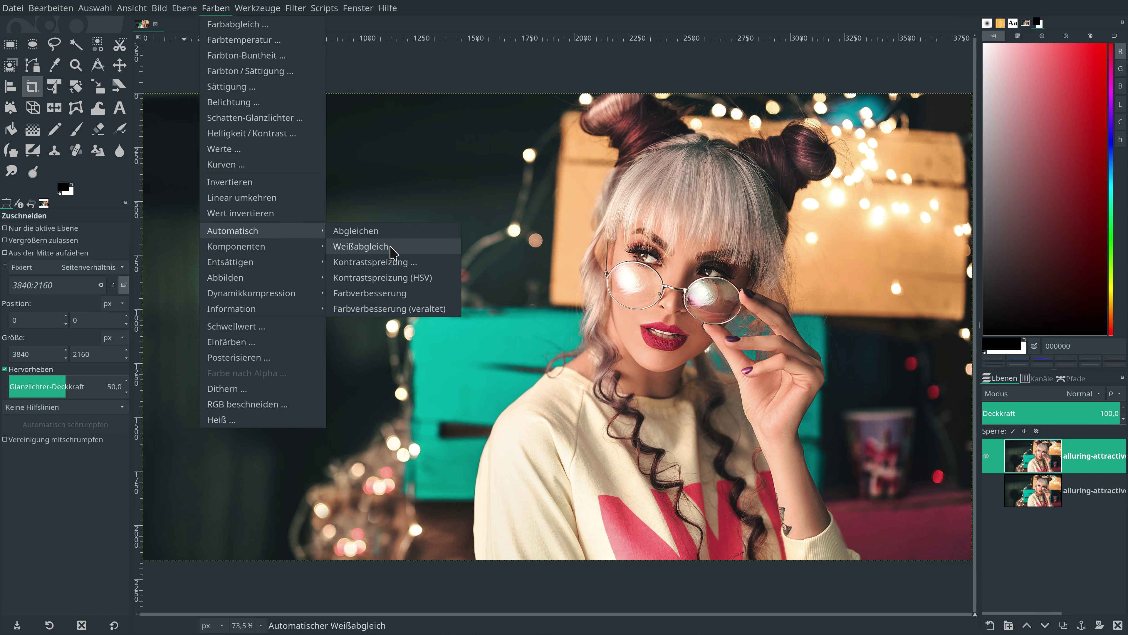
click(346, 252)
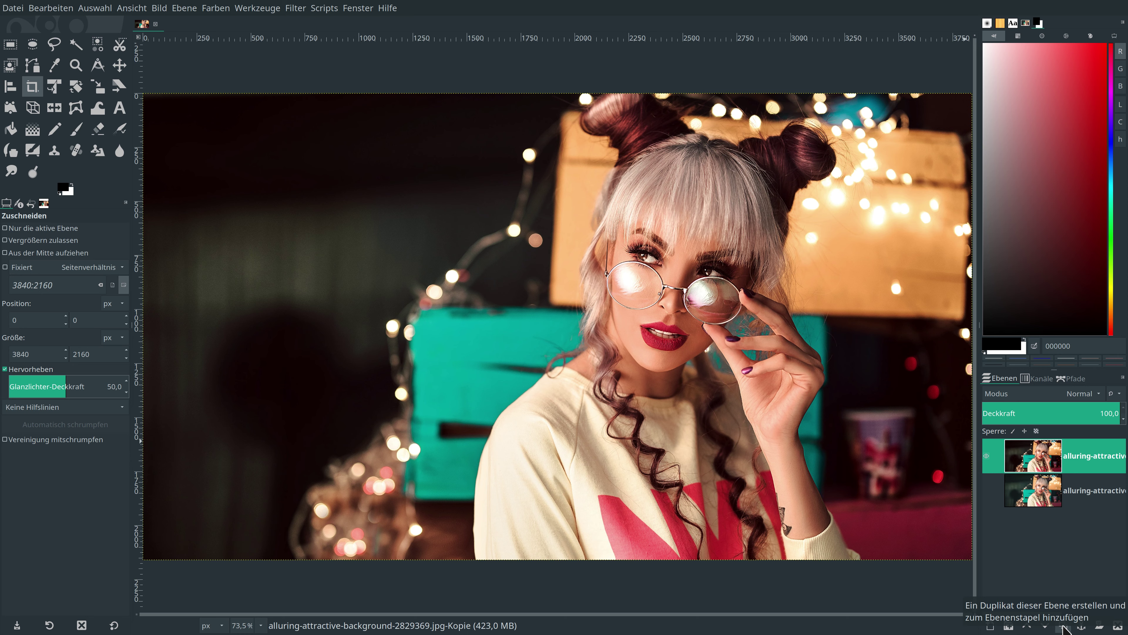
Duplicate the white-balanced layer and set the copy to Überlagern mode at 37% opacity
click(1063, 627)
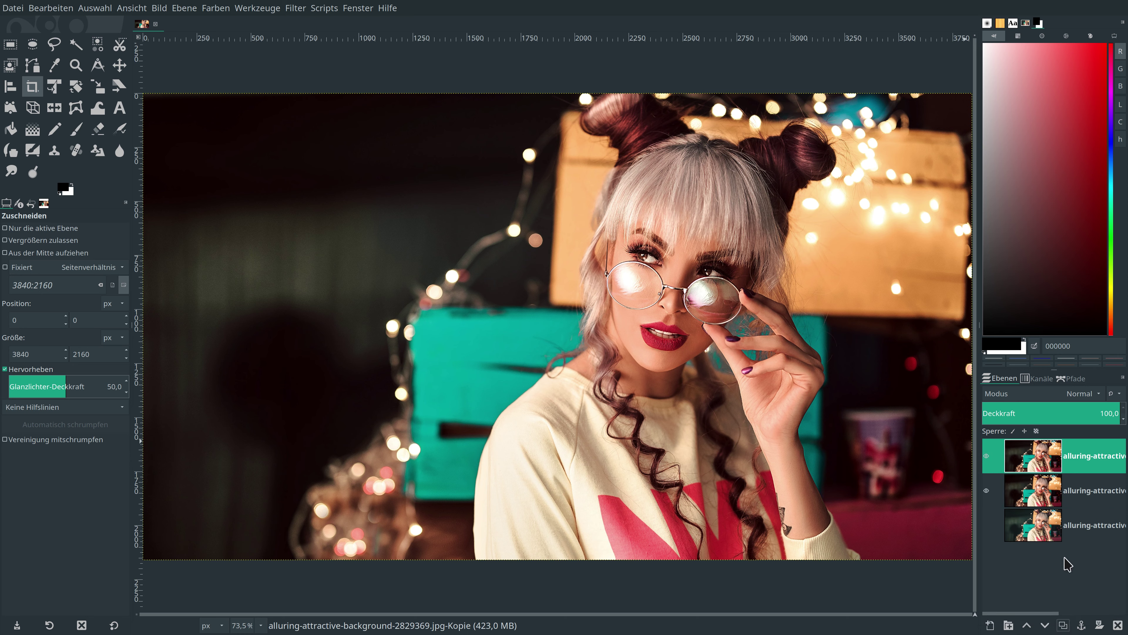
click(1103, 419)
text(37)
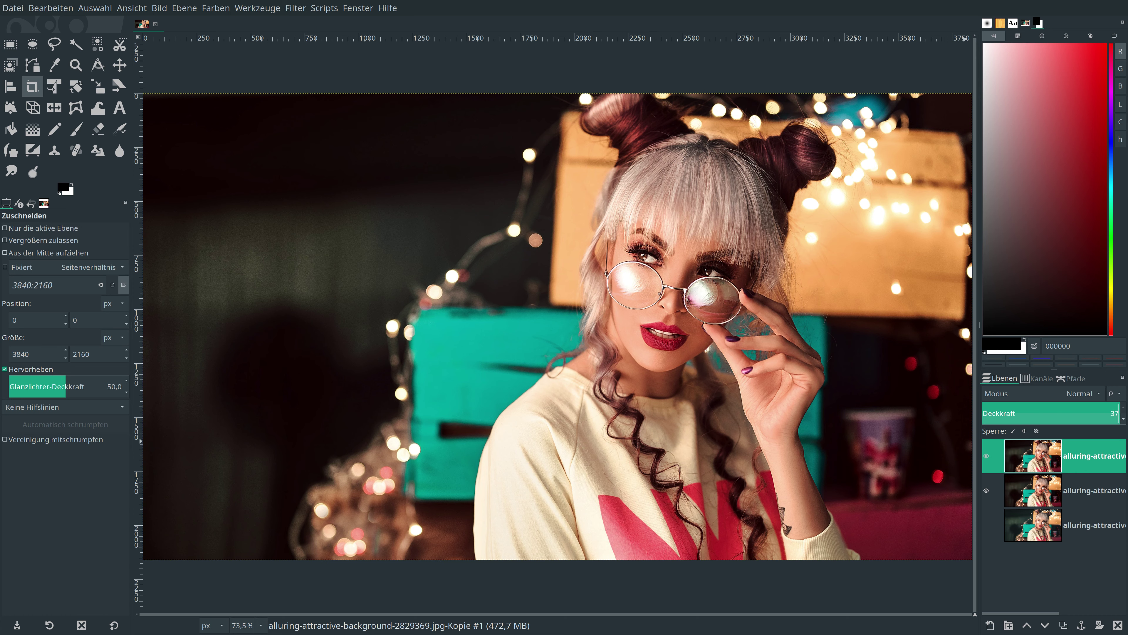
key(Return)
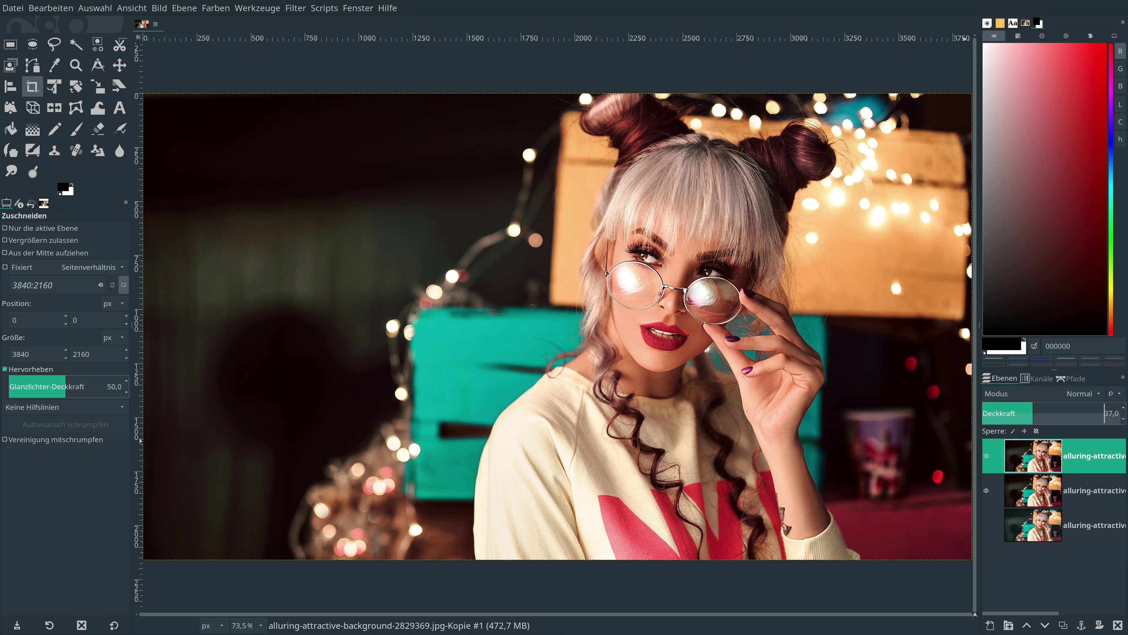
click(1066, 393)
scroll(1049, 578, down, 5)
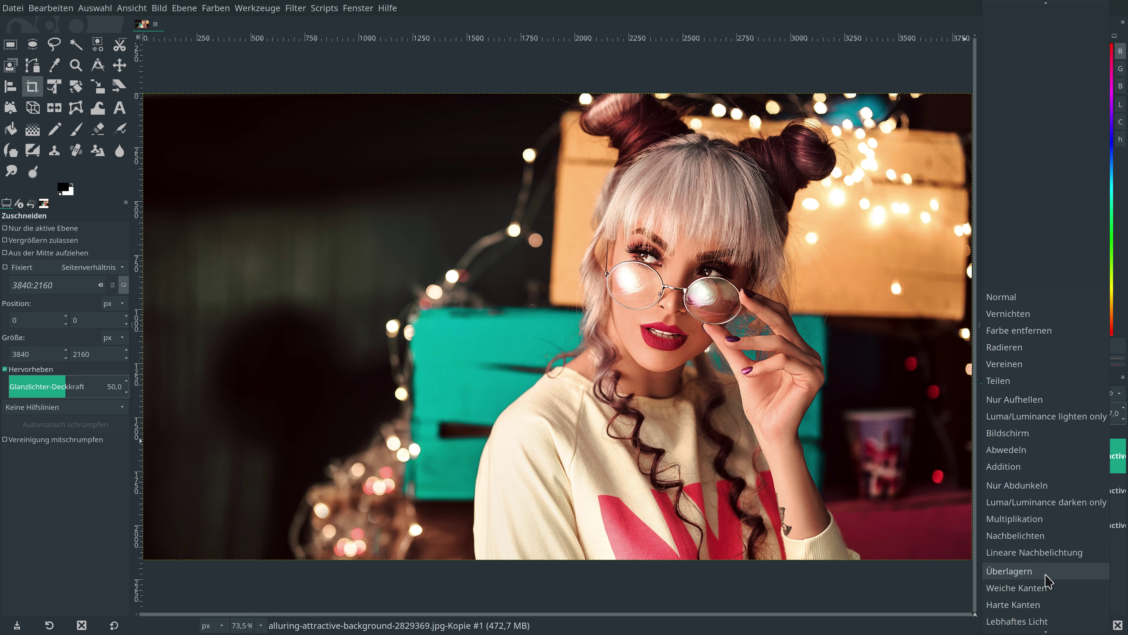
click(1047, 574)
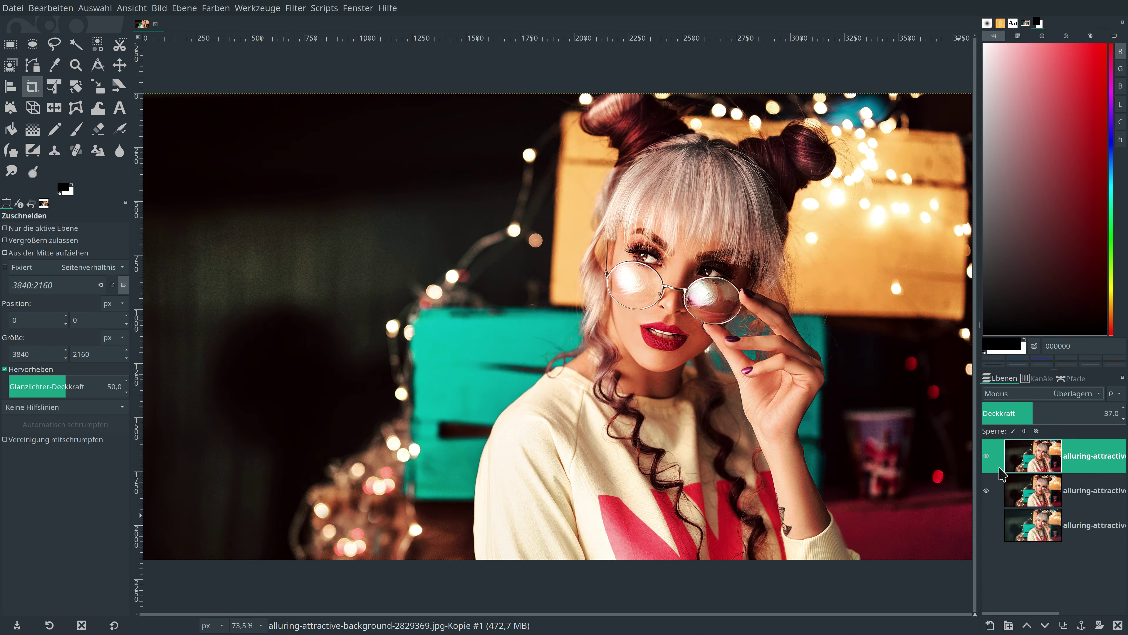
click(215, 8)
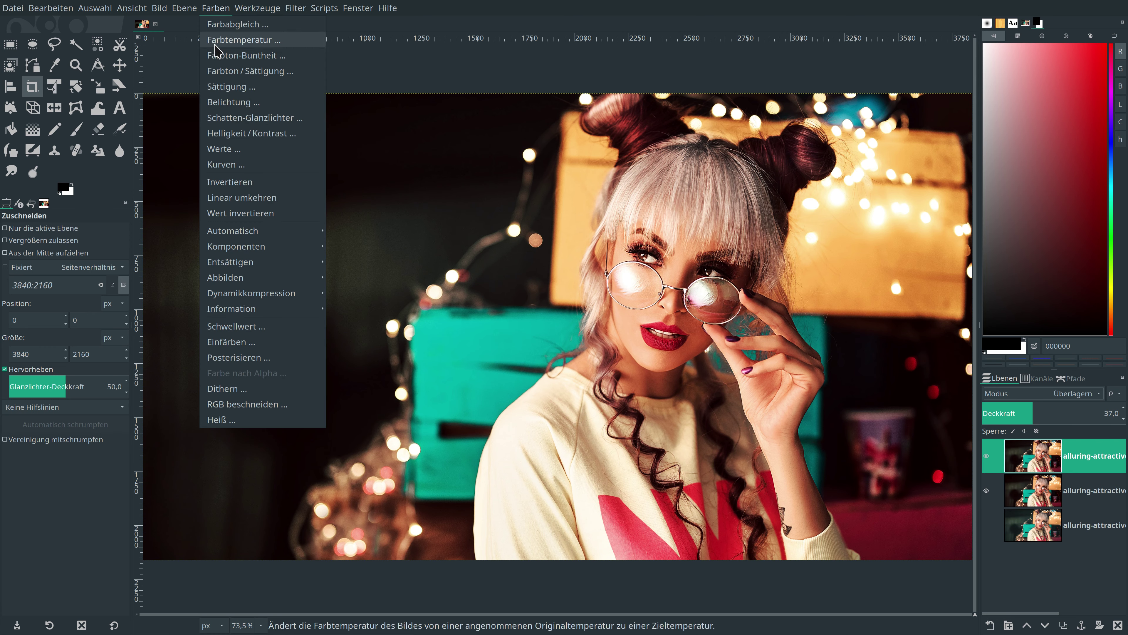
mouse_move(231, 262)
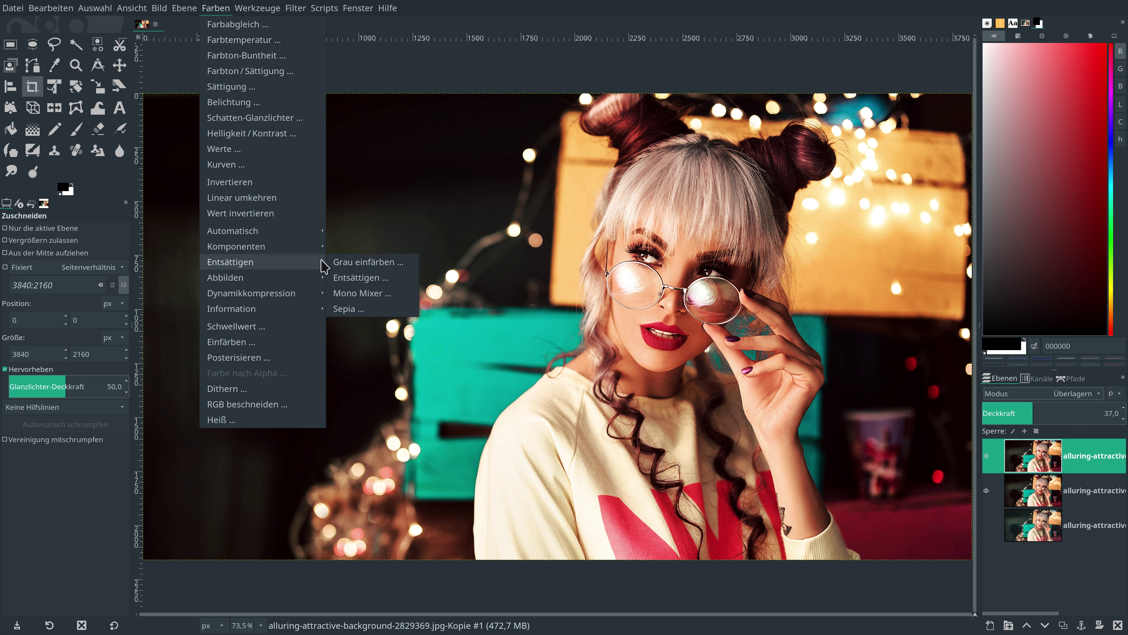
Turn the top Überlagern layer greyscale with Mono Mixer (0,333 per channel), then select the middle layer
click(362, 293)
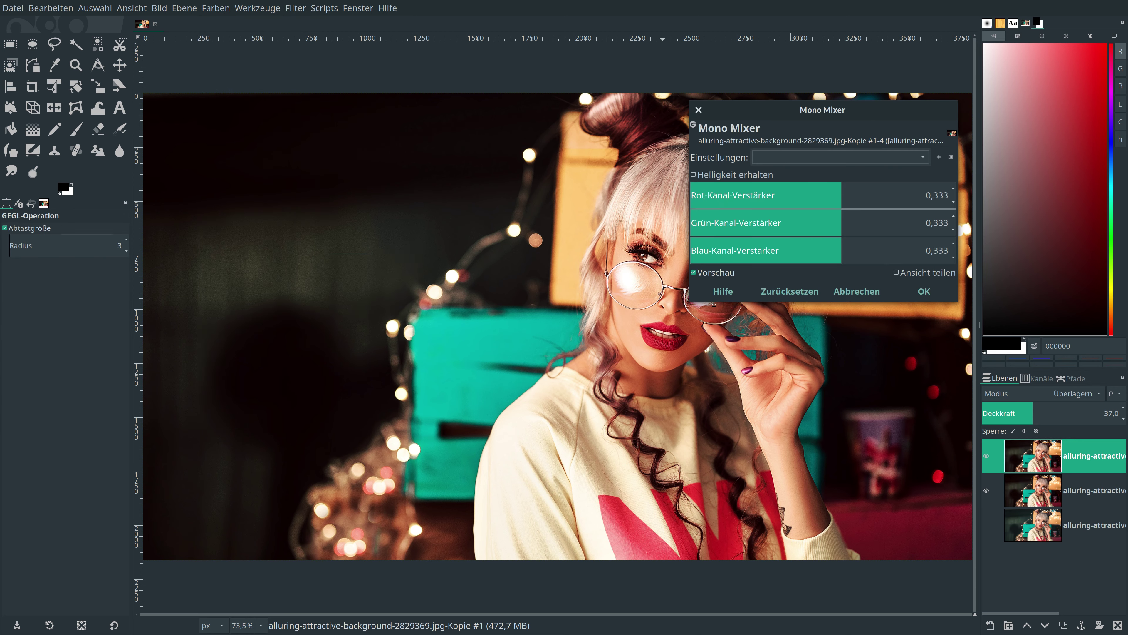
drag(852, 110, 927, 119)
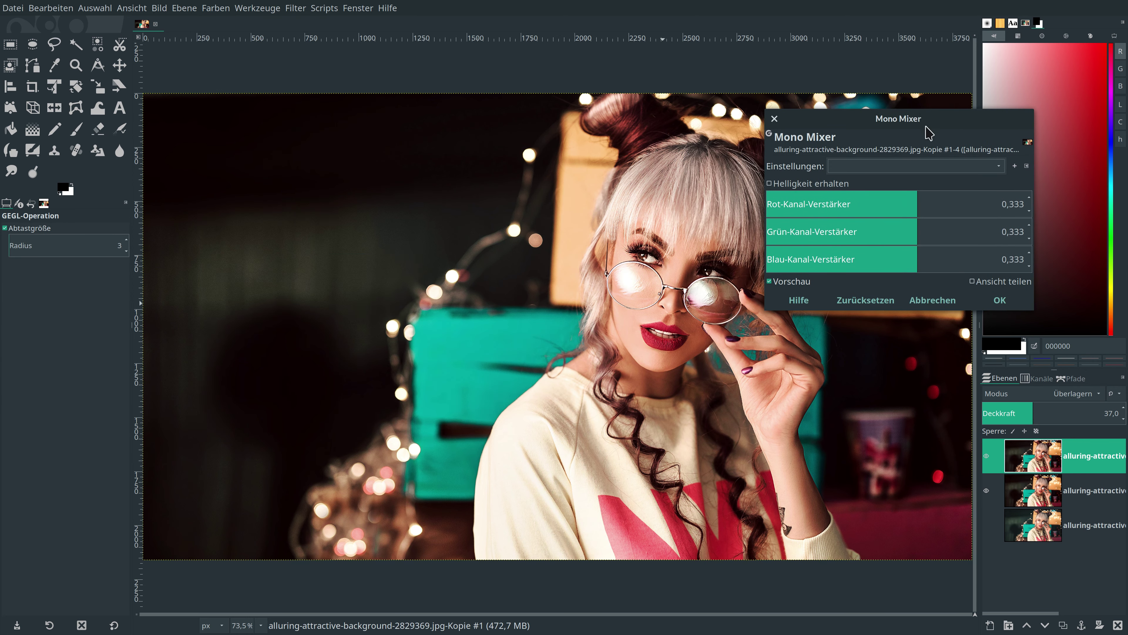
click(997, 301)
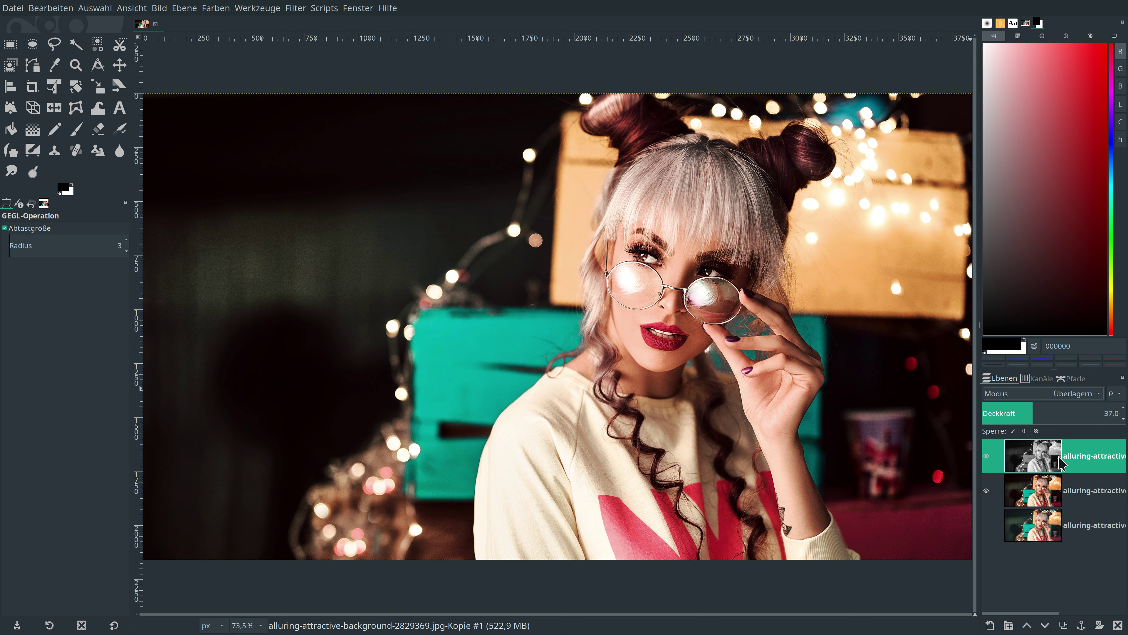
click(1033, 490)
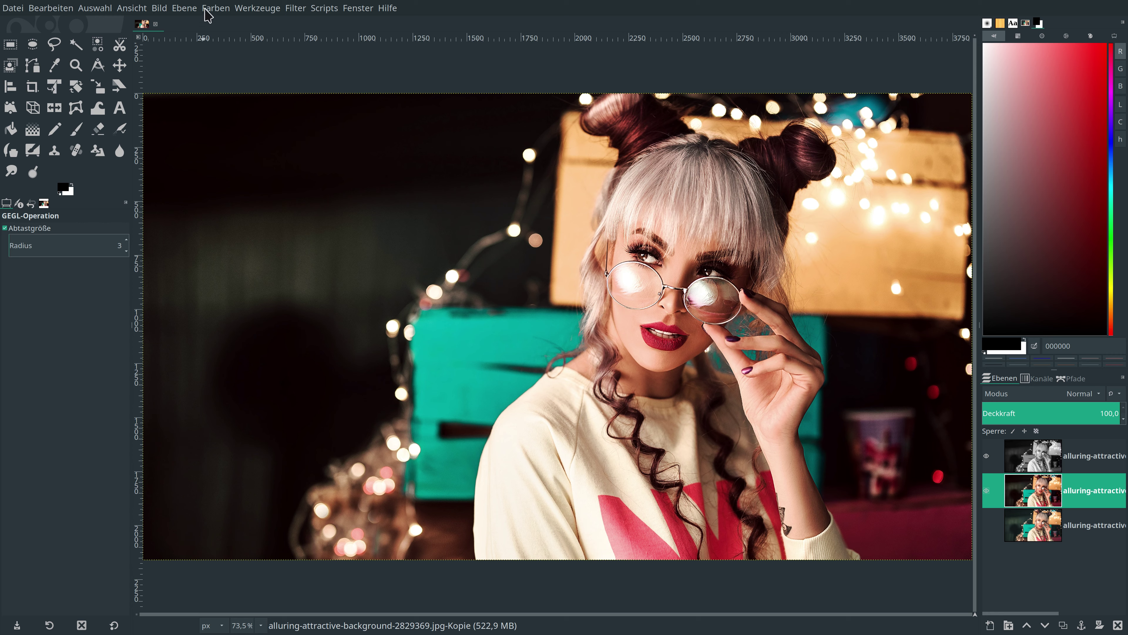
Open Levels (Farbwerte) on the middle layer and set the overall black output to 9
click(214, 8)
click(222, 148)
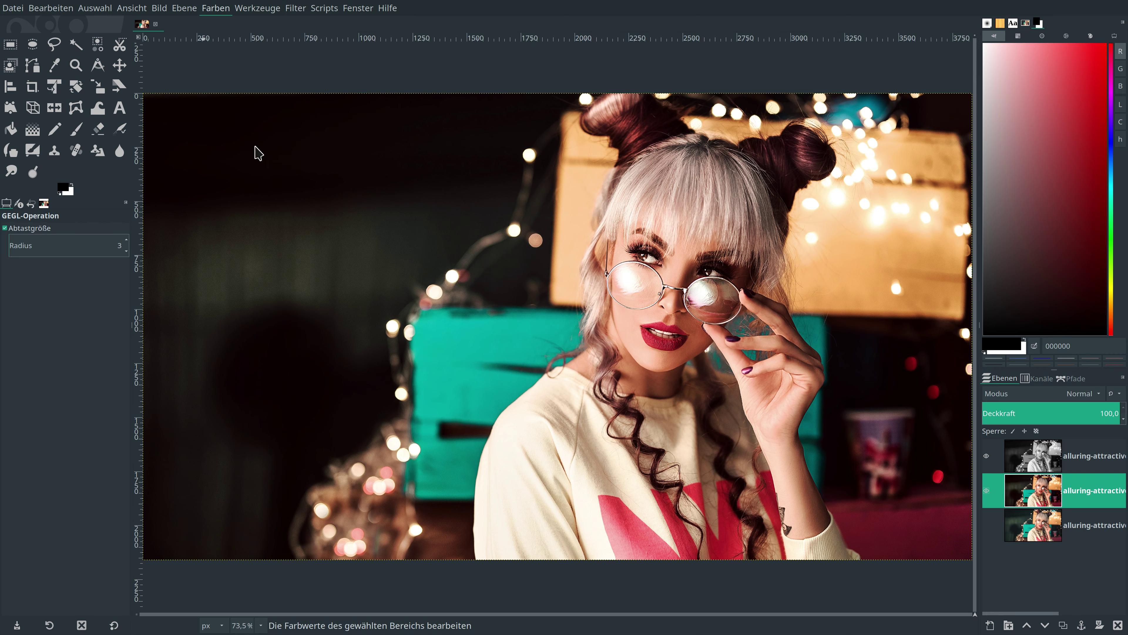
drag(296, 88, 285, 143)
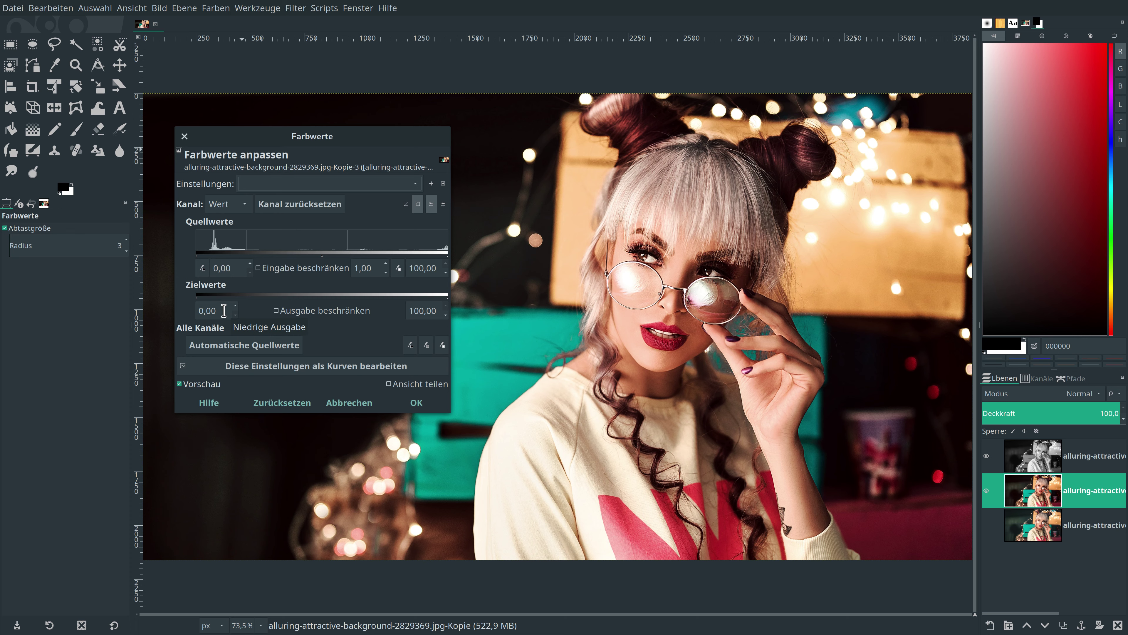
double_click(223, 310)
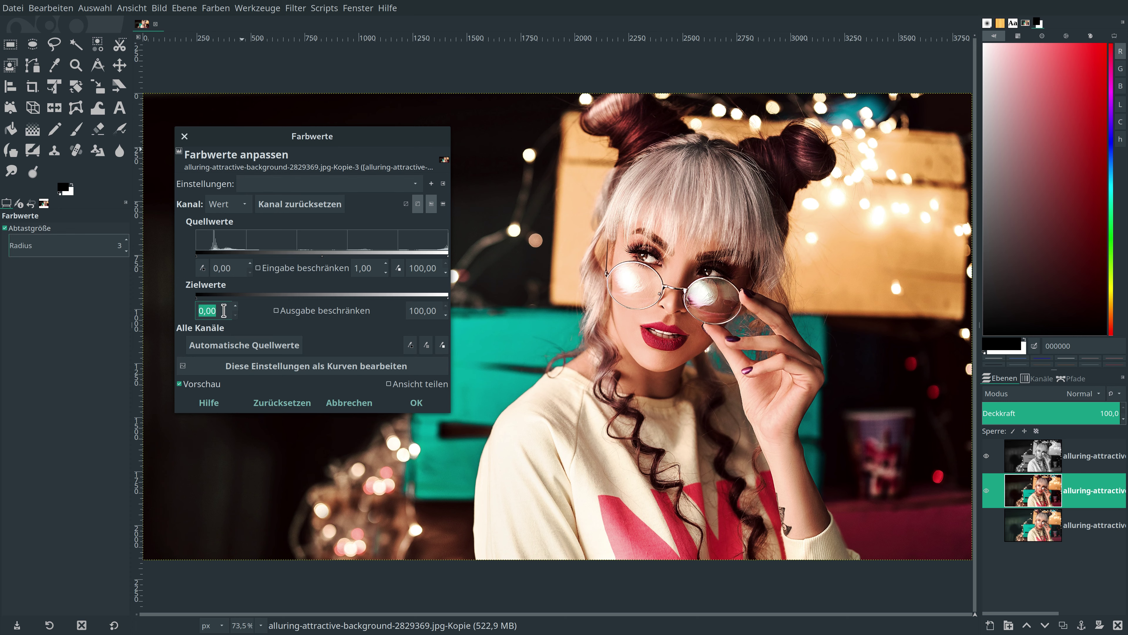
text(9)
click(420, 268)
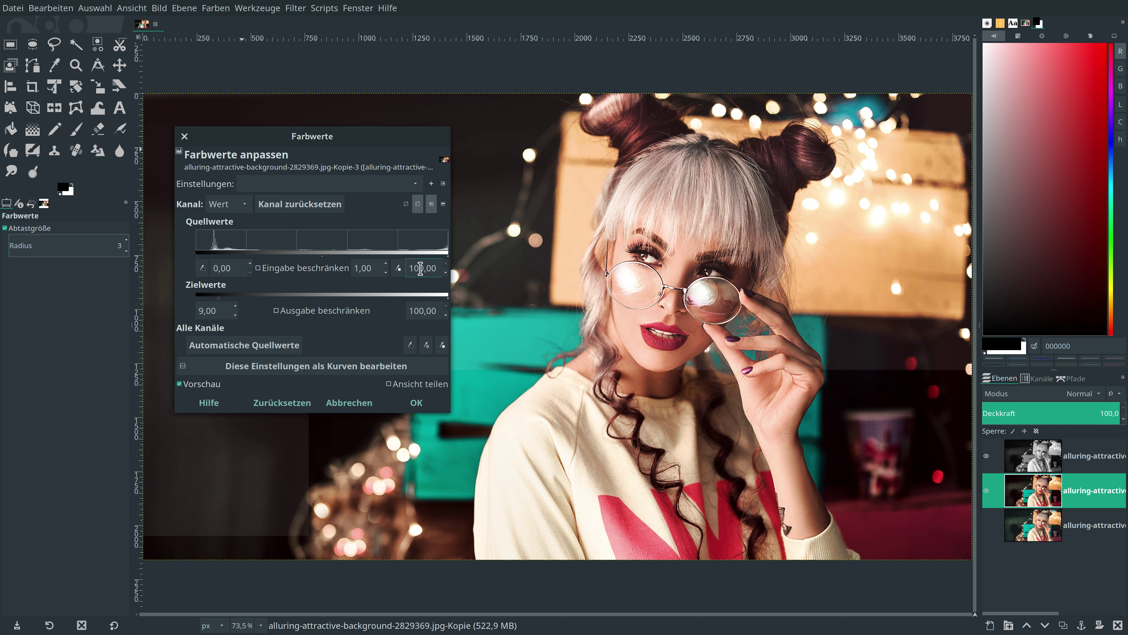
Set the red channel's white input to 88 and black output to 23
click(233, 207)
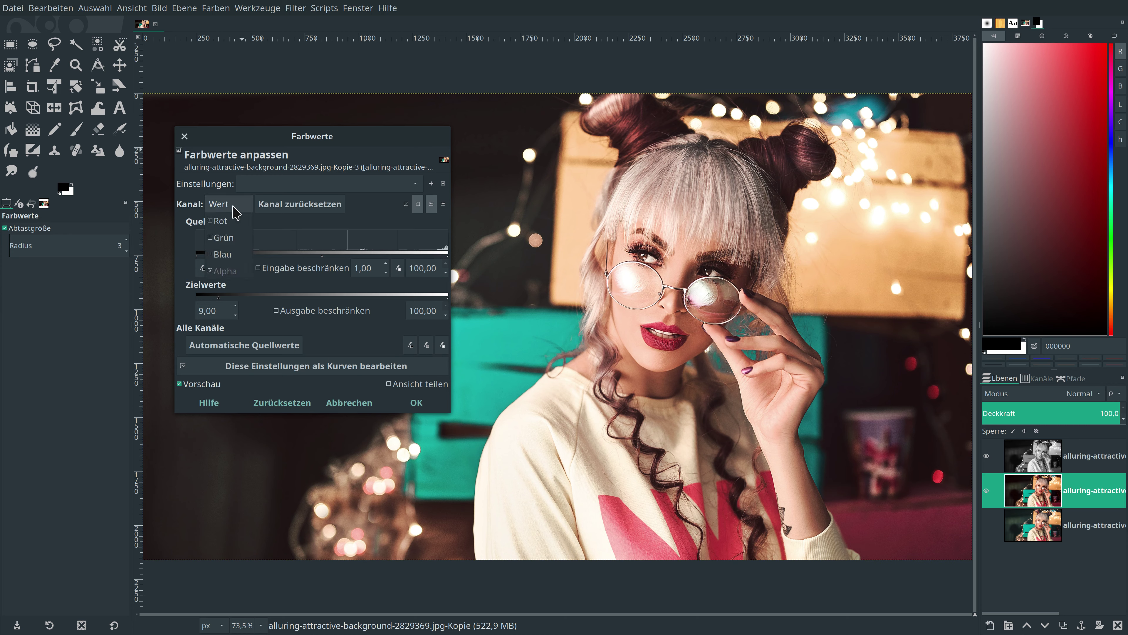
click(237, 225)
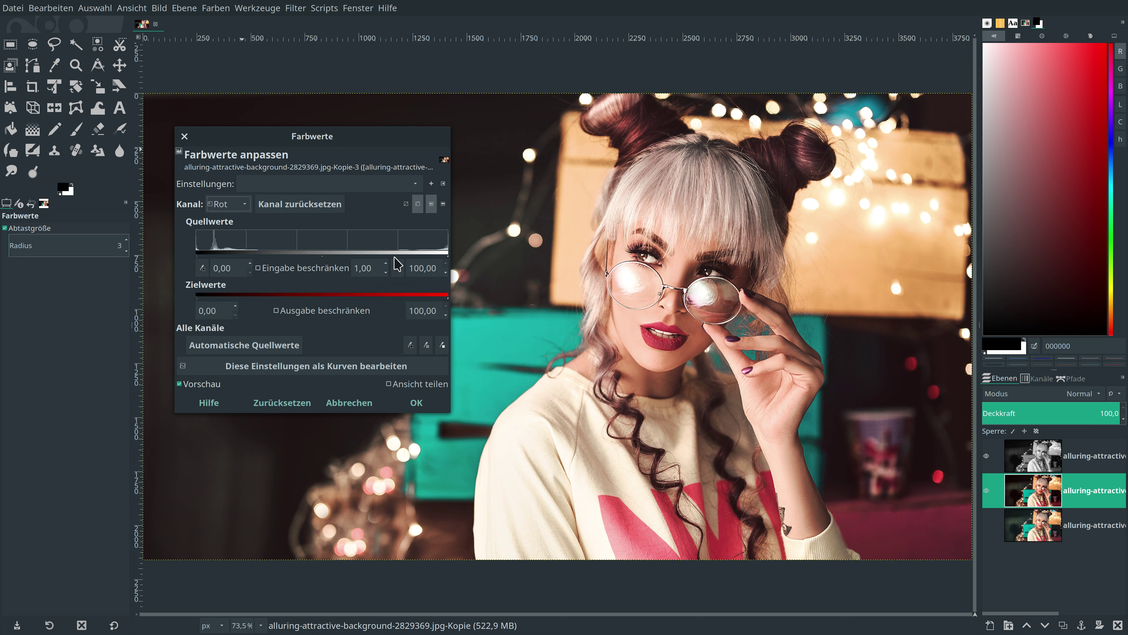
double_click(426, 267)
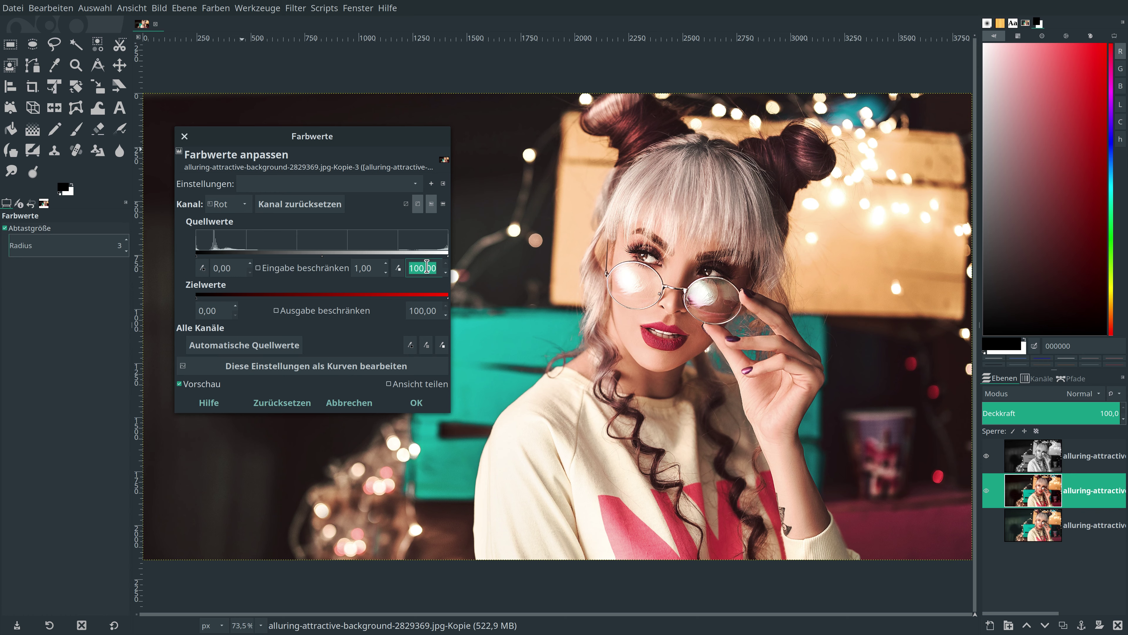
text(88)
double_click(222, 310)
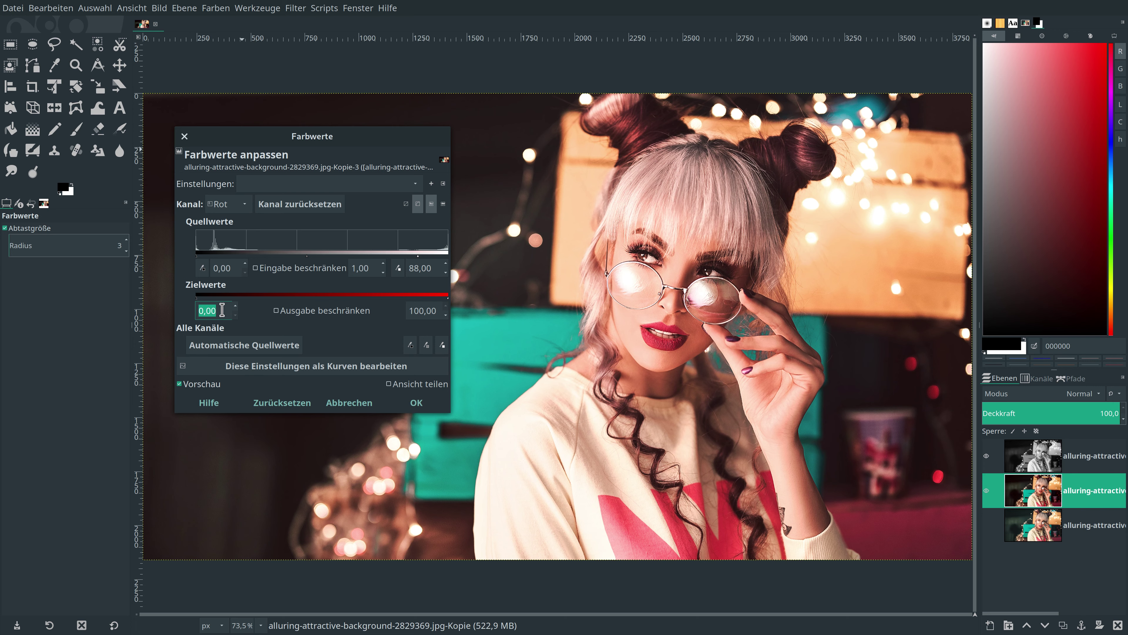
text(23)
click(424, 268)
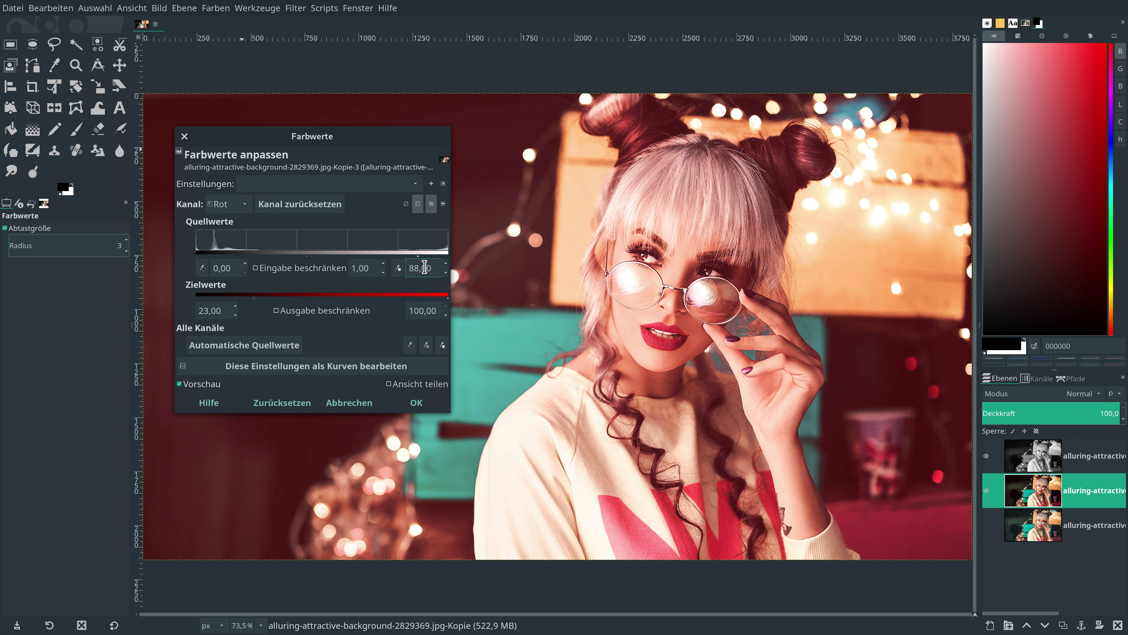
Set the green channel's black output to 3
click(227, 204)
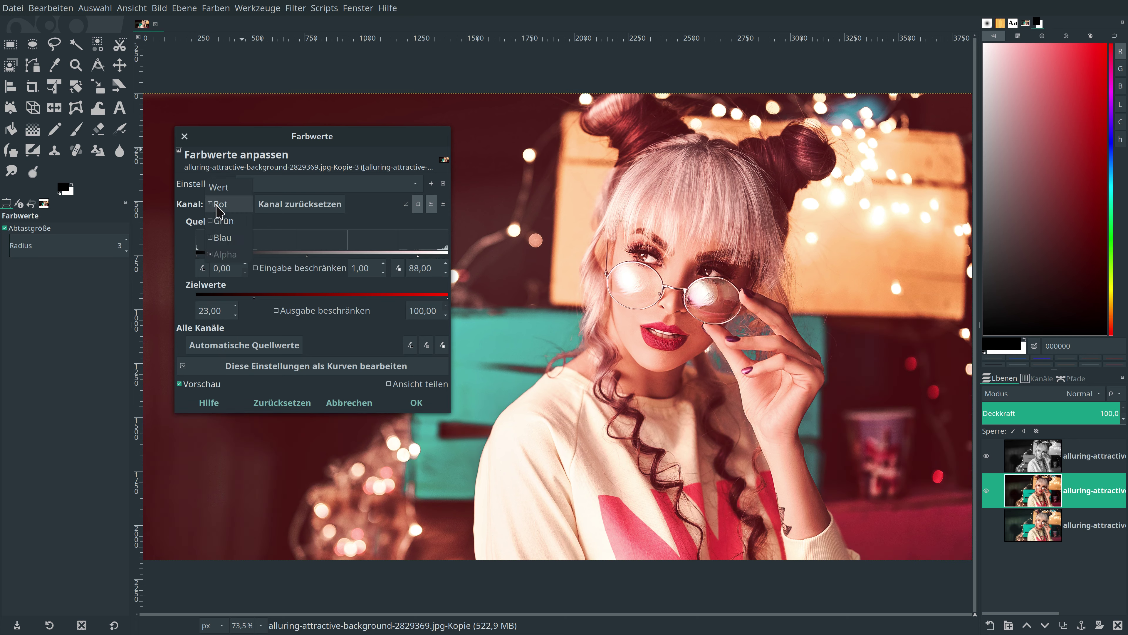
click(220, 220)
double_click(217, 309)
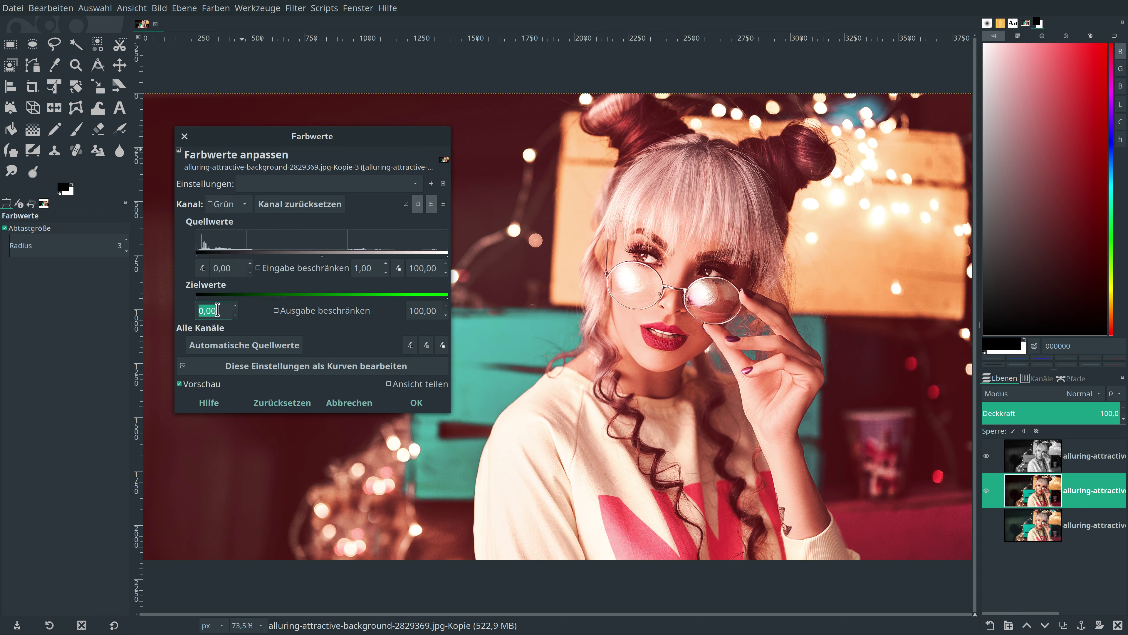
text(3)
click(224, 207)
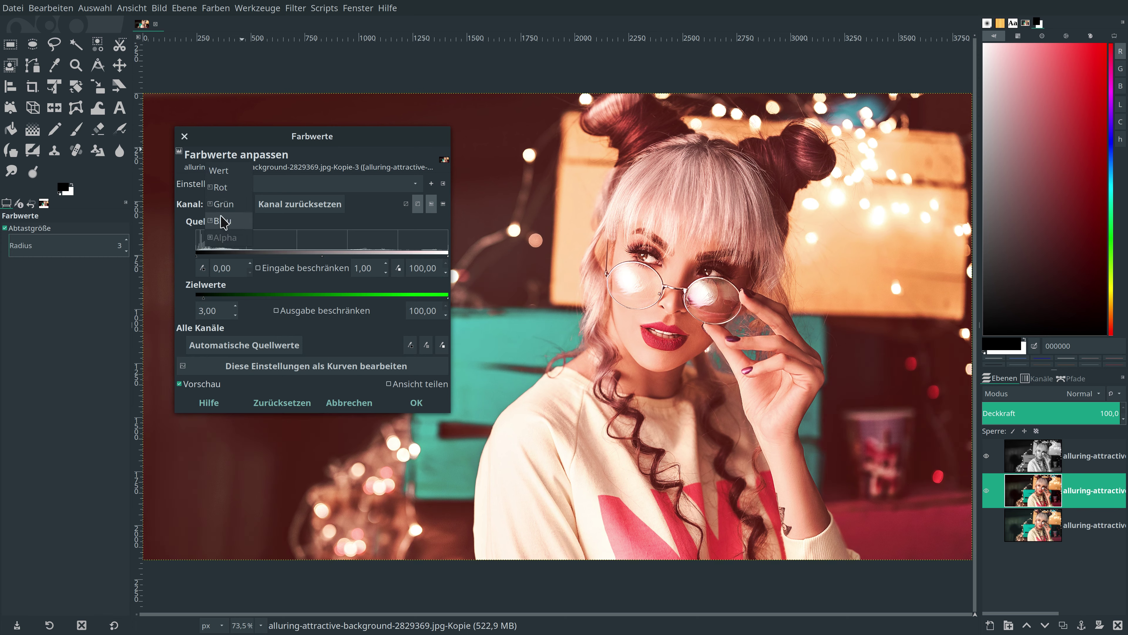
Set the blue channel's black output to 12 and apply the levels
click(223, 221)
triple_click(217, 310)
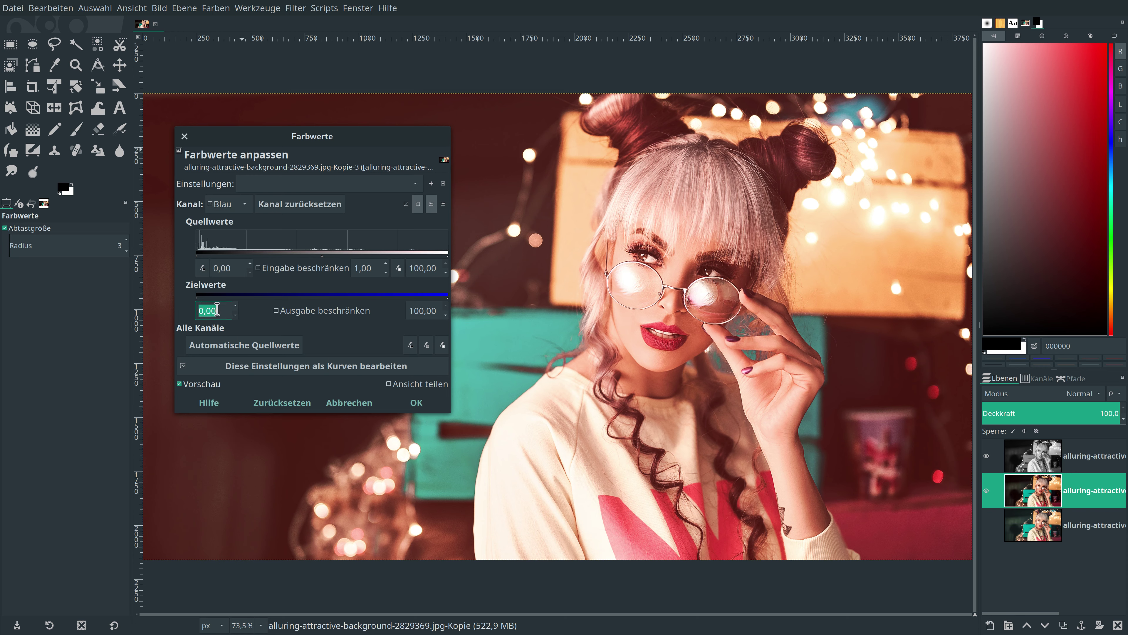
text(12)
click(419, 268)
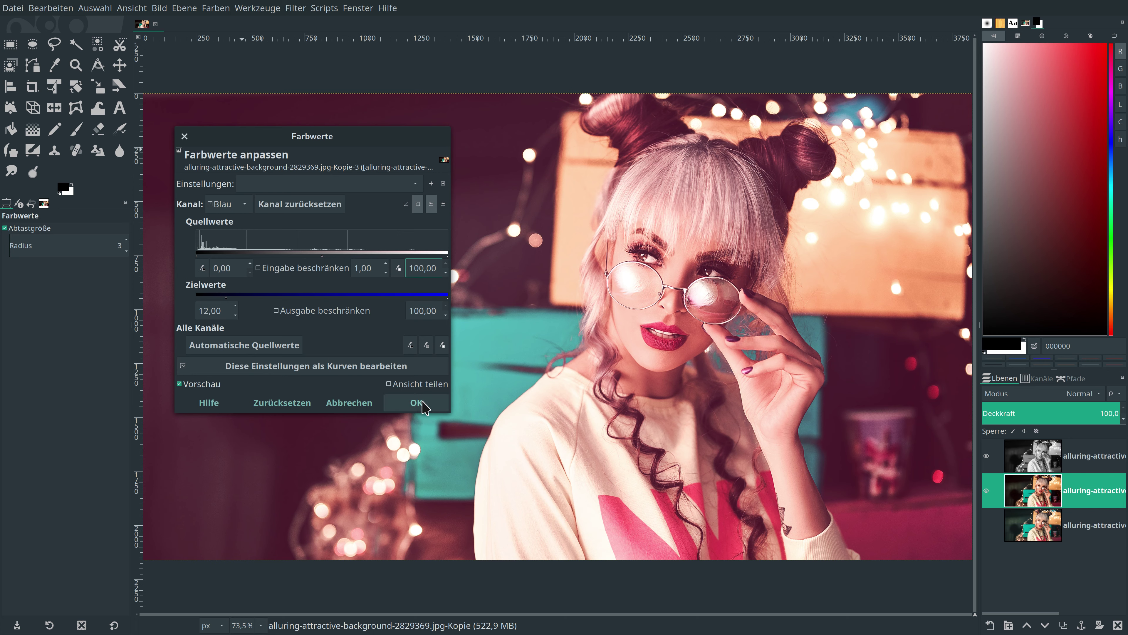
click(417, 402)
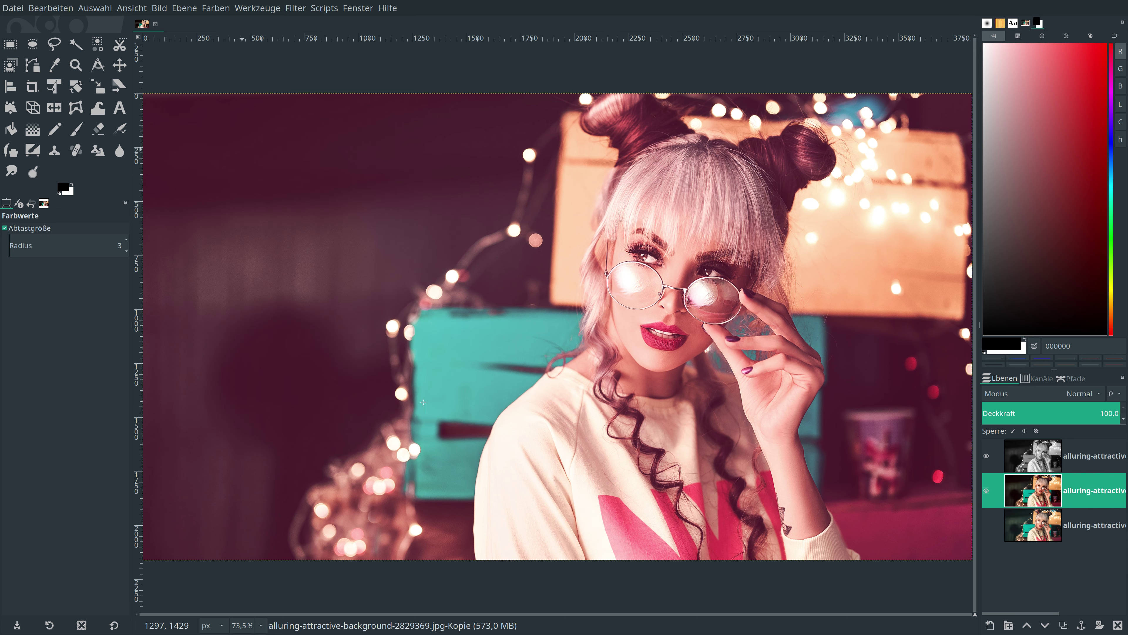
Merge the greyscale overlay layer down (Nach unten vereinen) into the graded photo layer
click(1046, 462)
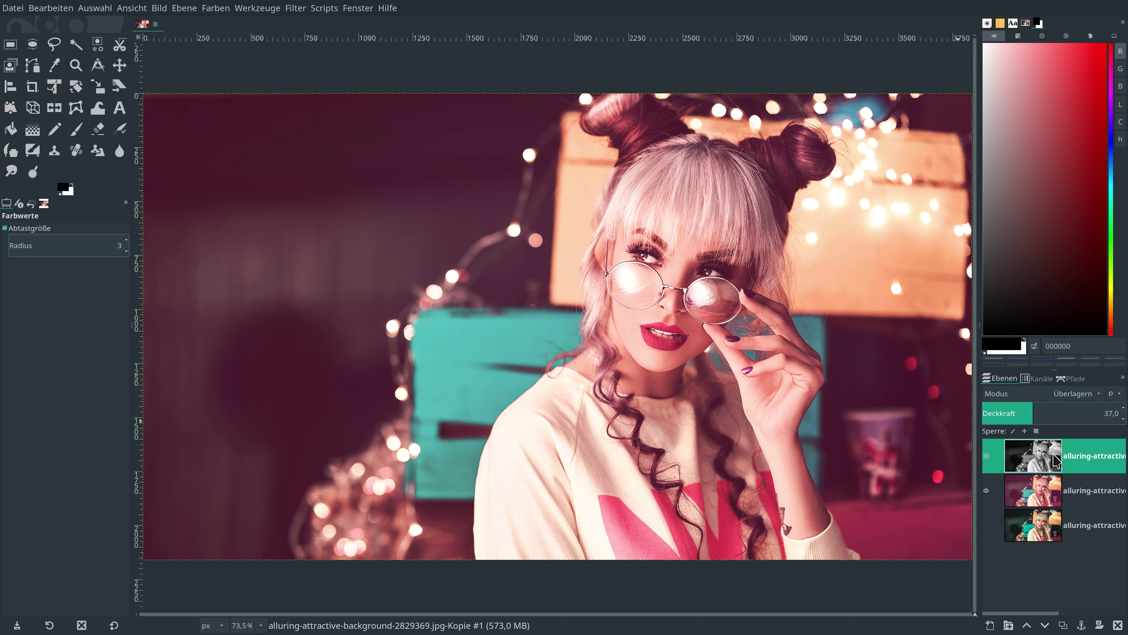
right_click(1056, 461)
click(987, 189)
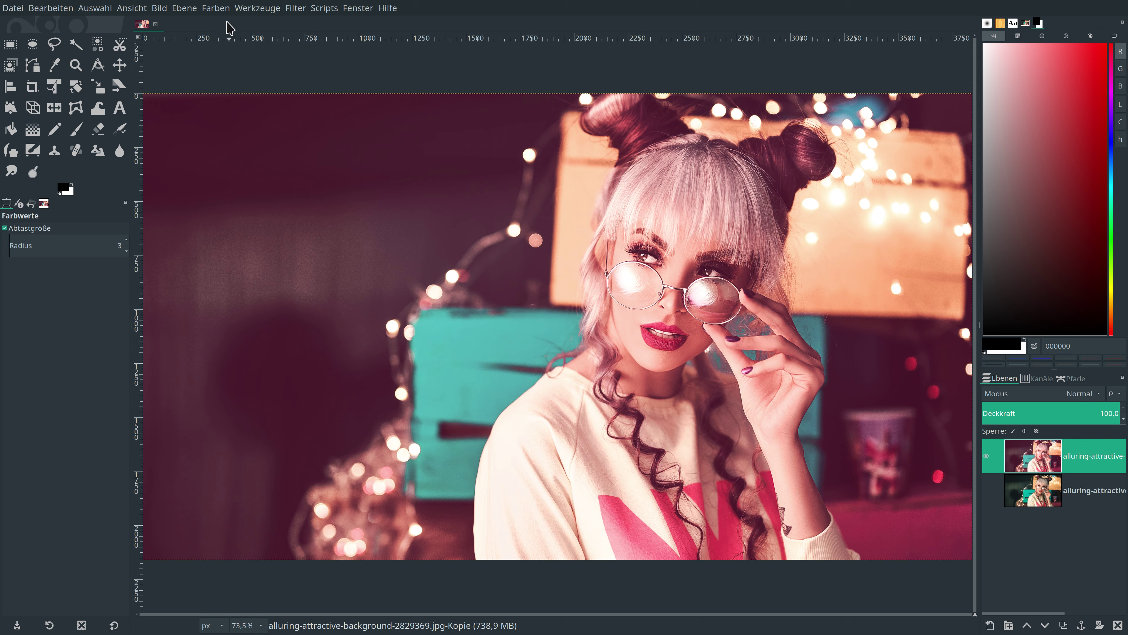
click(216, 8)
Apply Helligkeit/Kontrast with brightness -0,010 and contrast 0,050
click(249, 132)
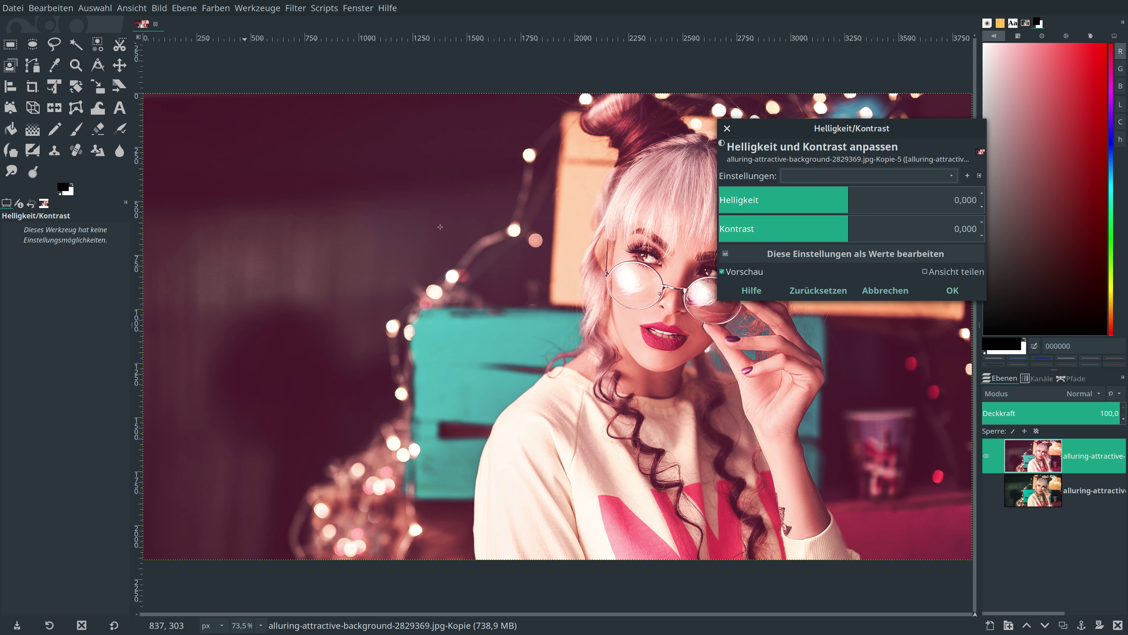
drag(902, 128, 345, 136)
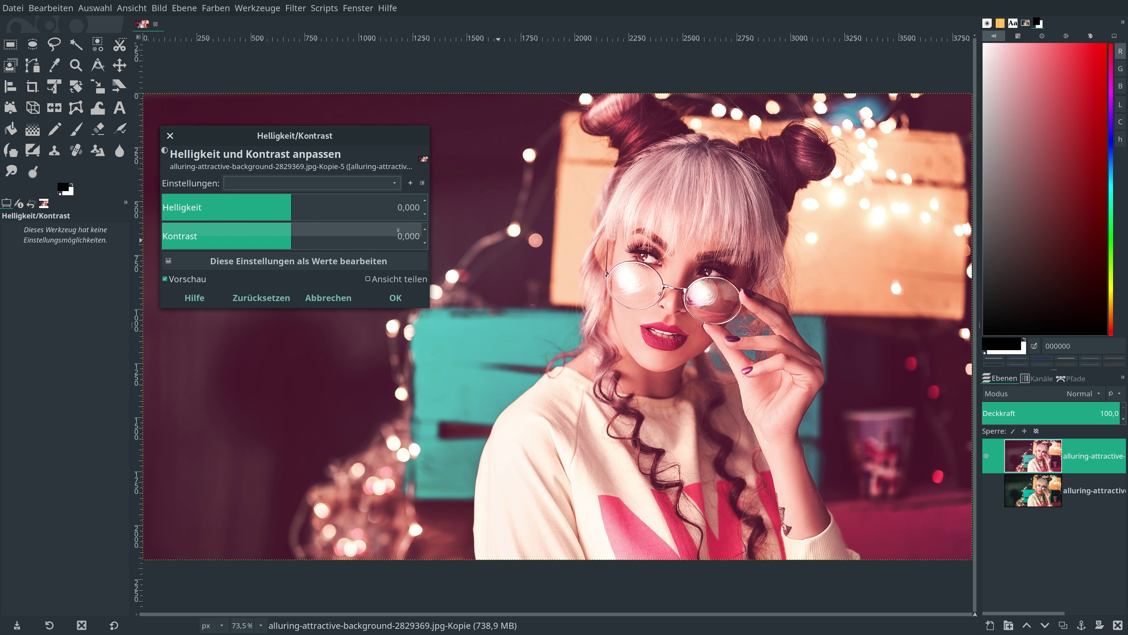
double_click(414, 207)
triple_click(414, 208)
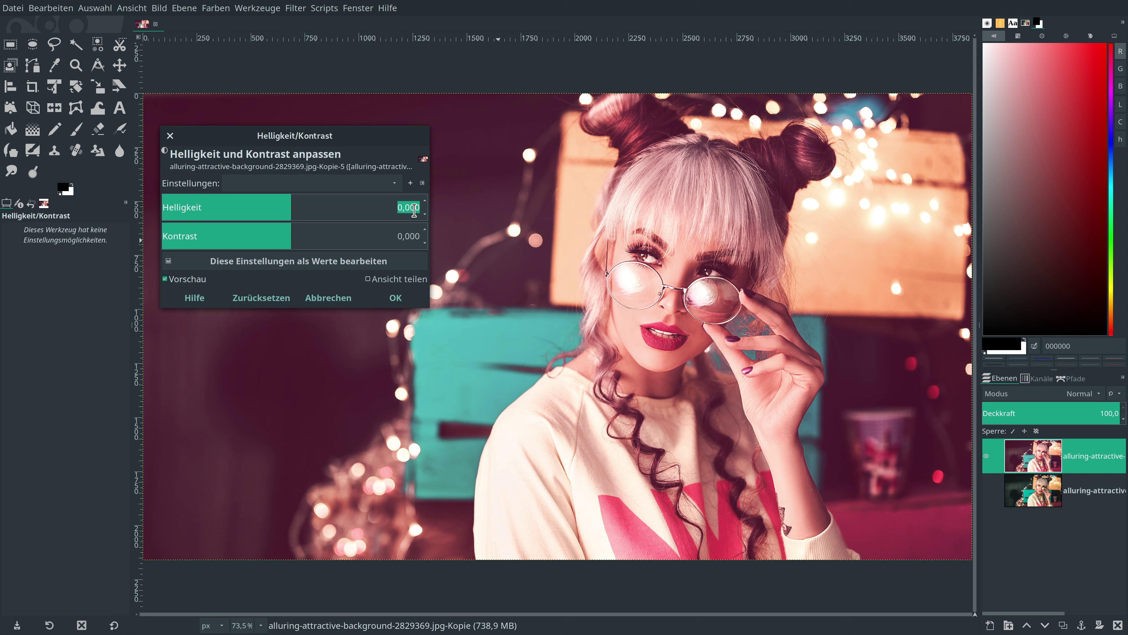
key(BackSpace)
text(10)
double_click(415, 232)
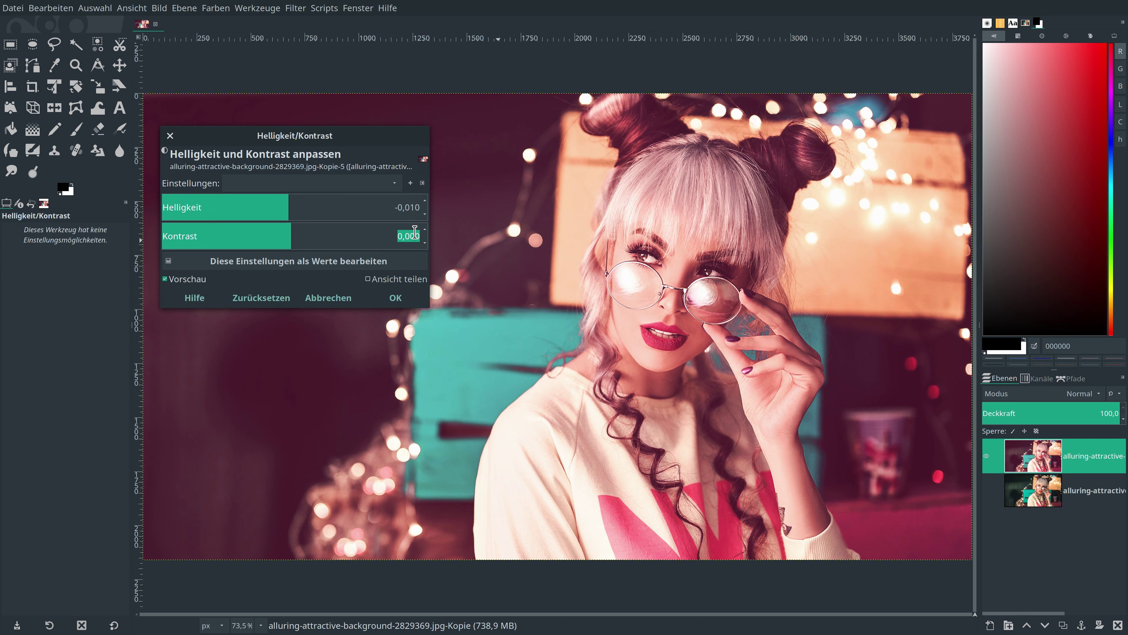
click(415, 232)
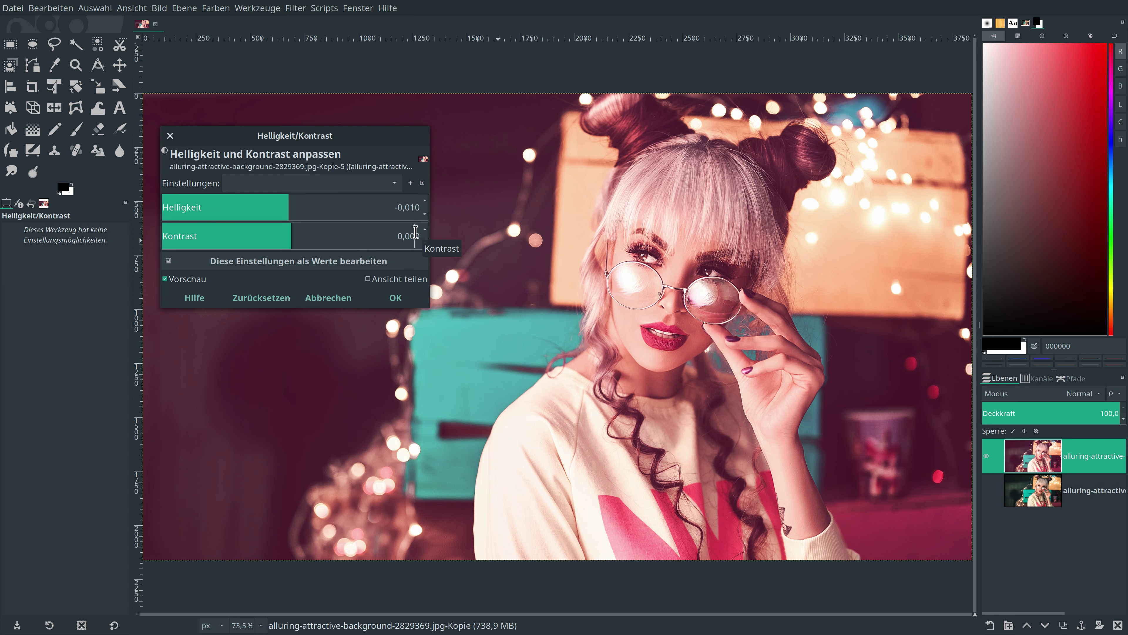
key(ctrl+a)
text(,)
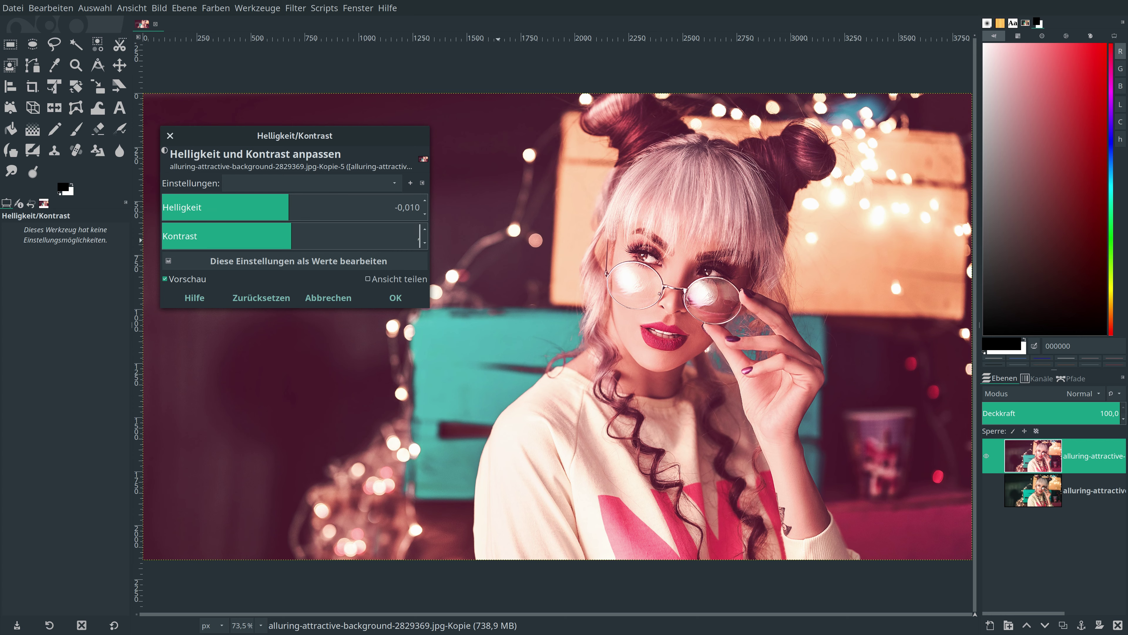
text(05)
key(Return)
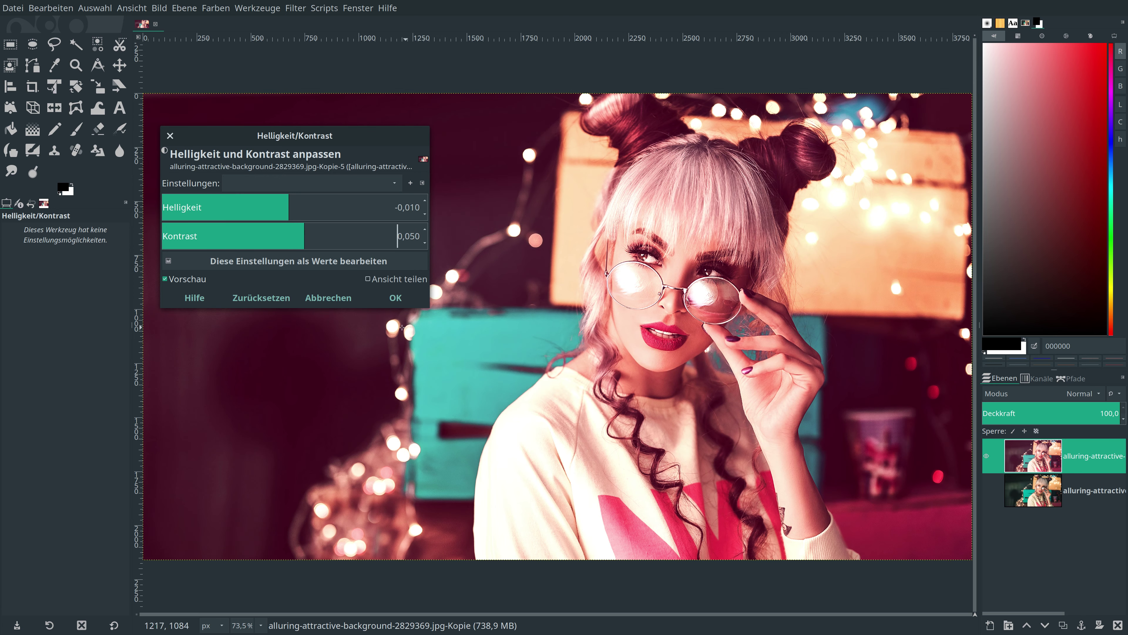
click(384, 301)
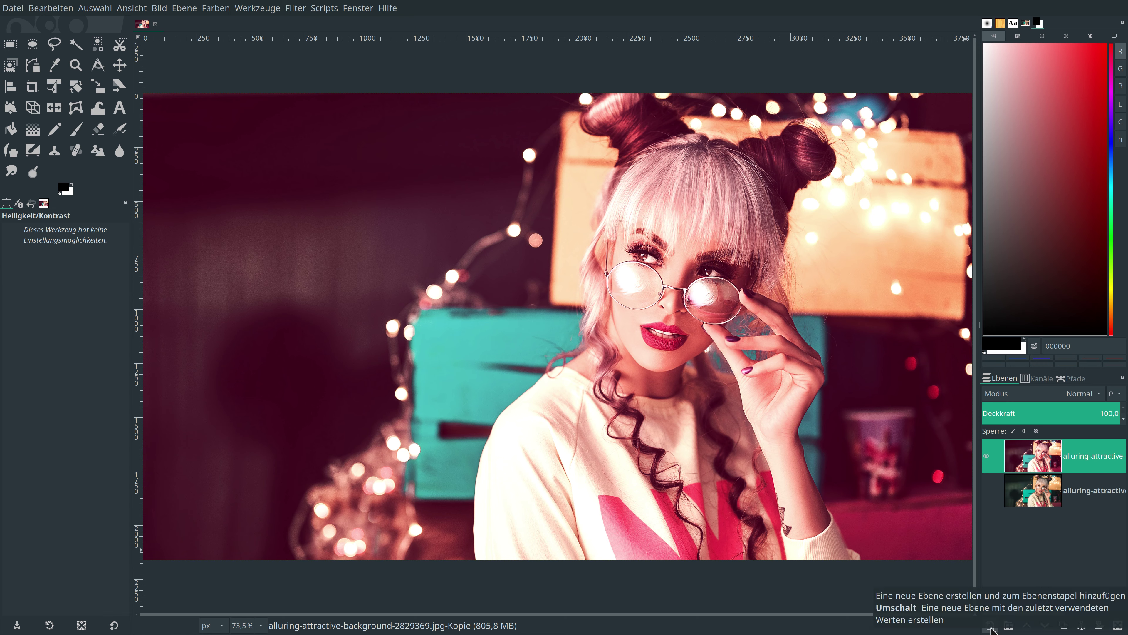
Create a transparent 3840 × 2160 layer named 'Ebene' at the top of the stack
click(990, 626)
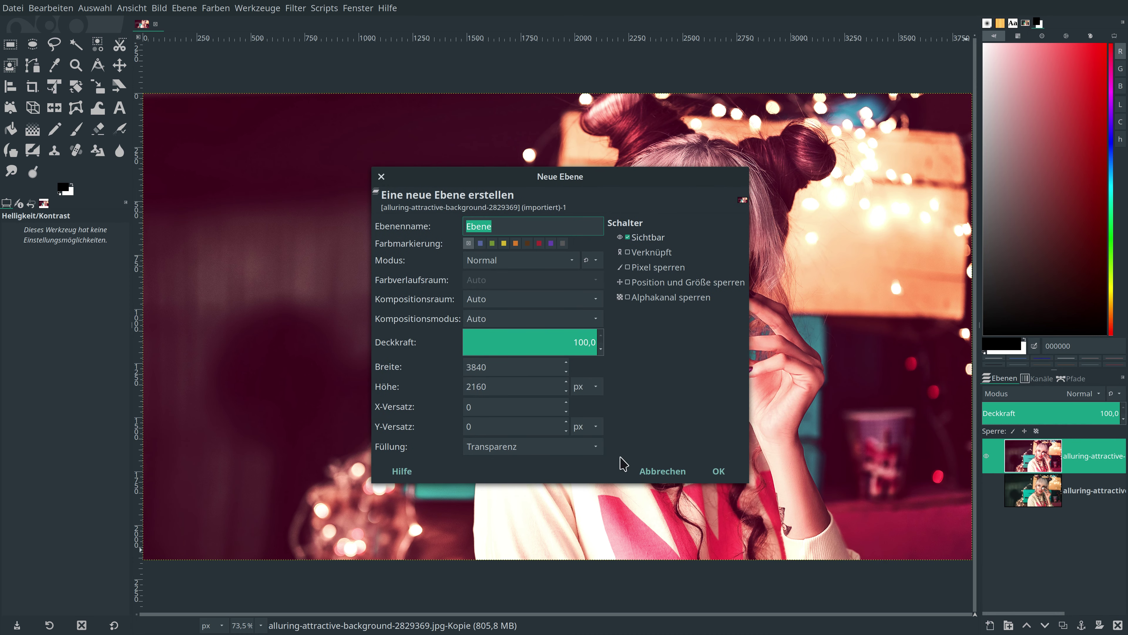
click(719, 471)
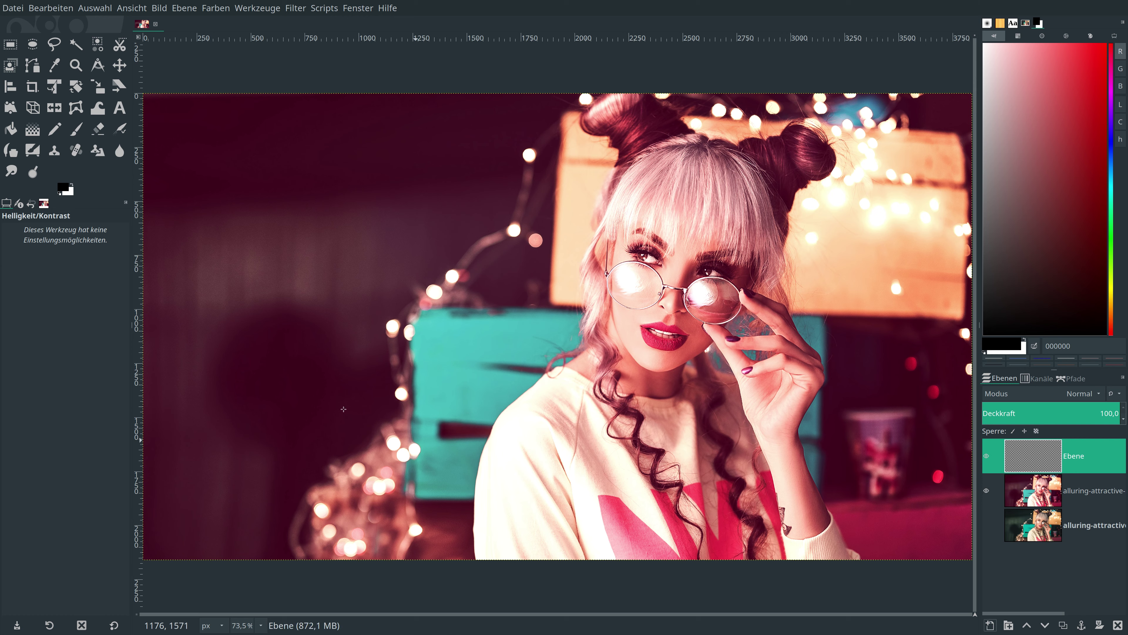
Set the foreground colour to cream fff8f2 from the colour history, then drag it toward the image
click(65, 191)
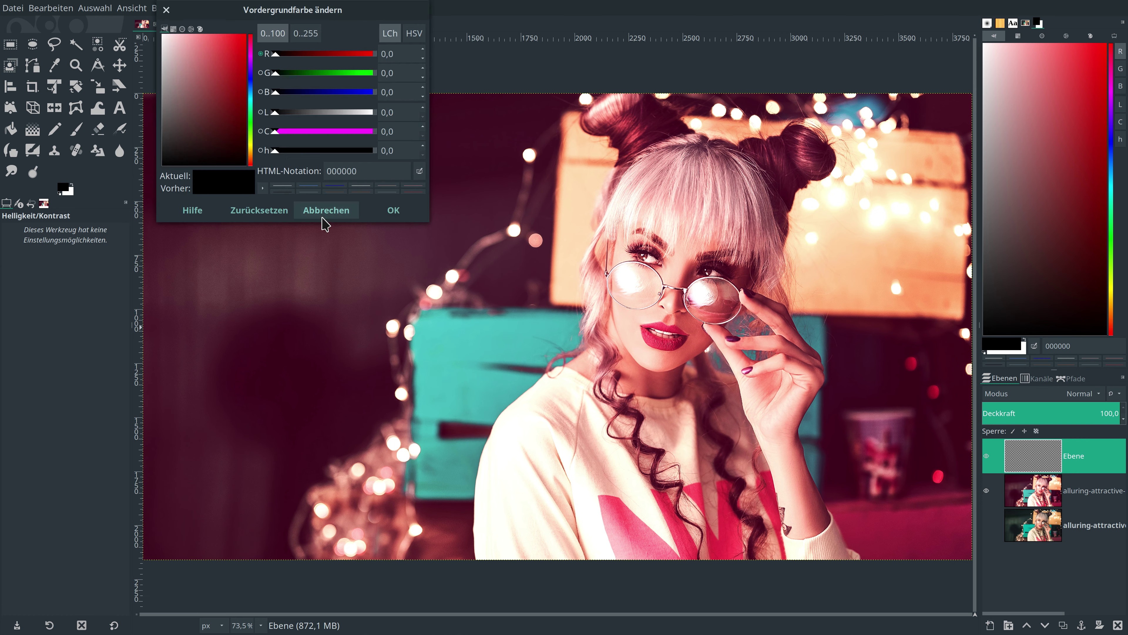
click(278, 185)
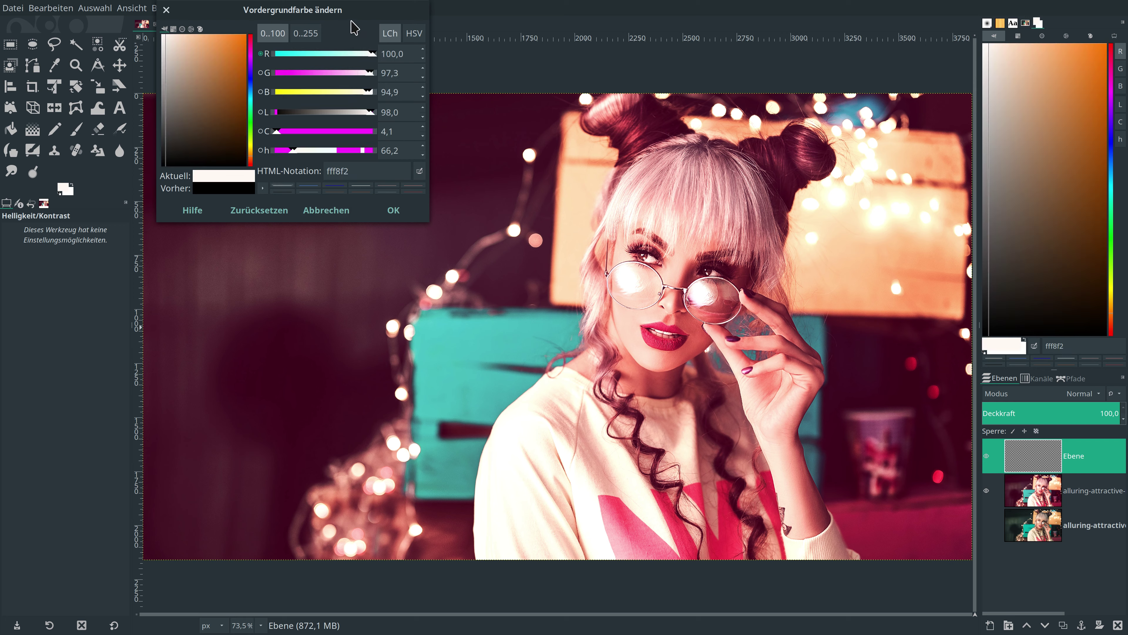
drag(351, 10, 355, 134)
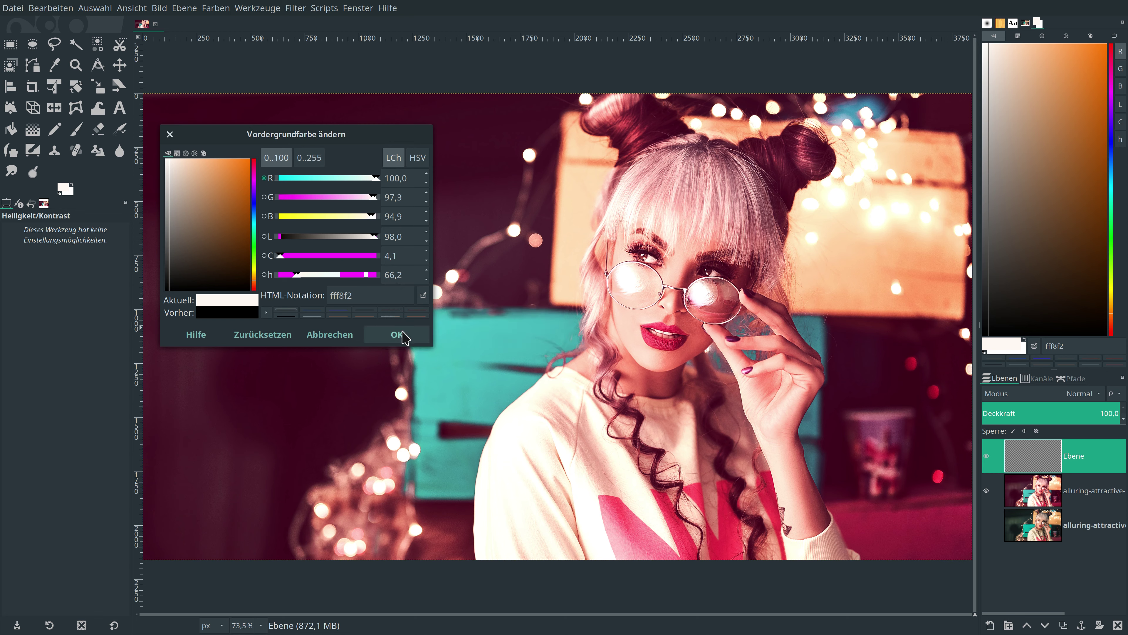
click(397, 334)
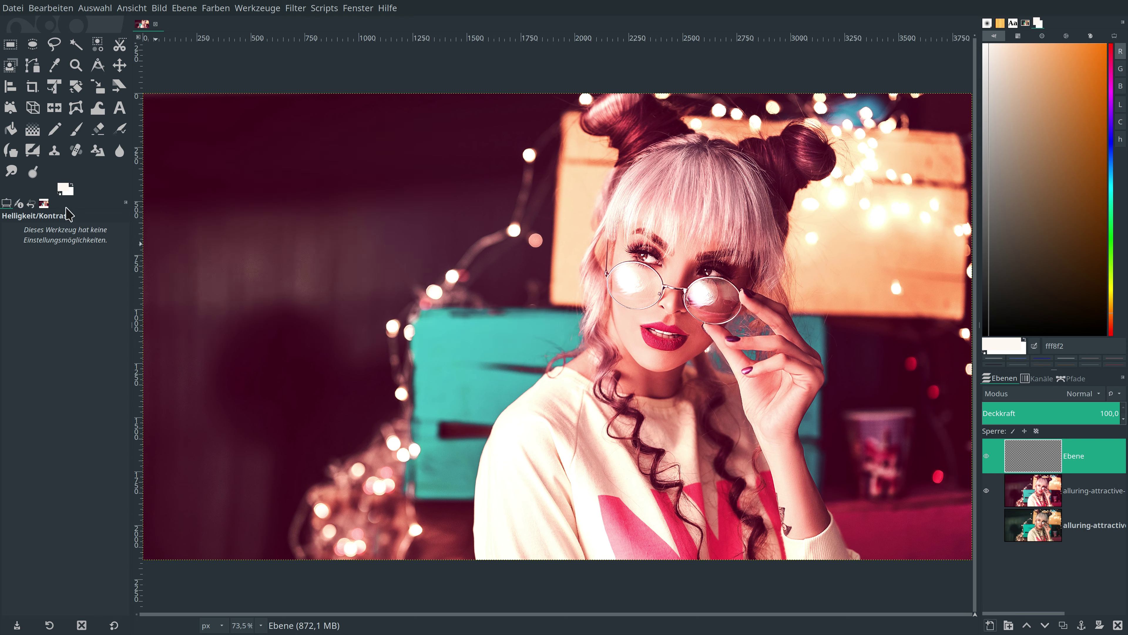
drag(64, 187, 404, 272)
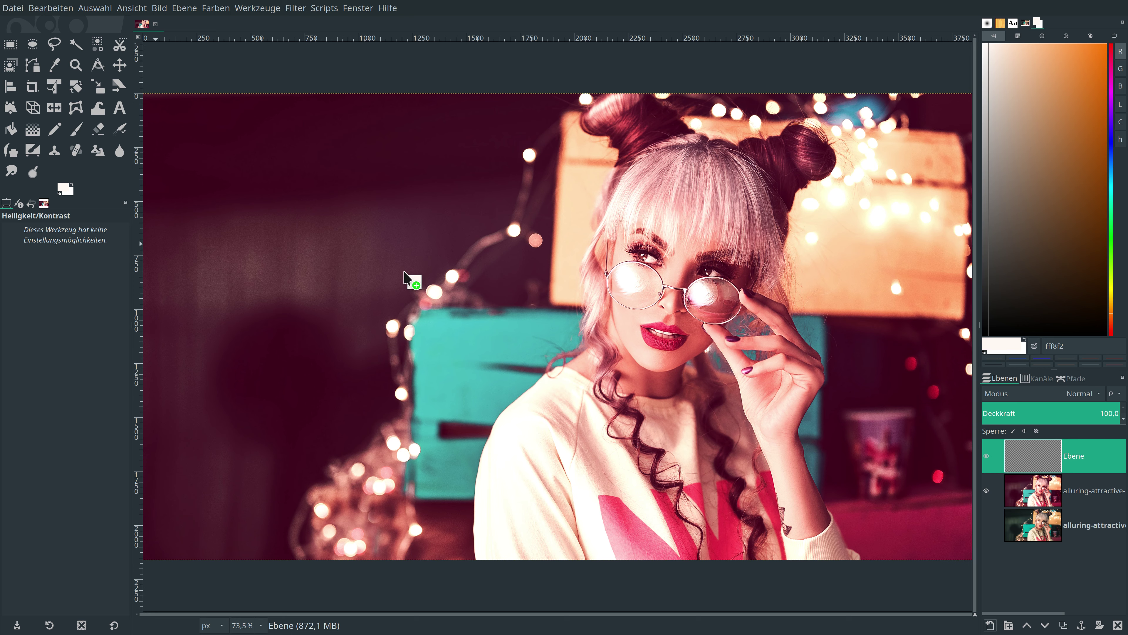
Fill the Ebene layer with cream, set its mode to Multiplikation, then select the photo layer
drag(404, 279, 402, 278)
click(1082, 393)
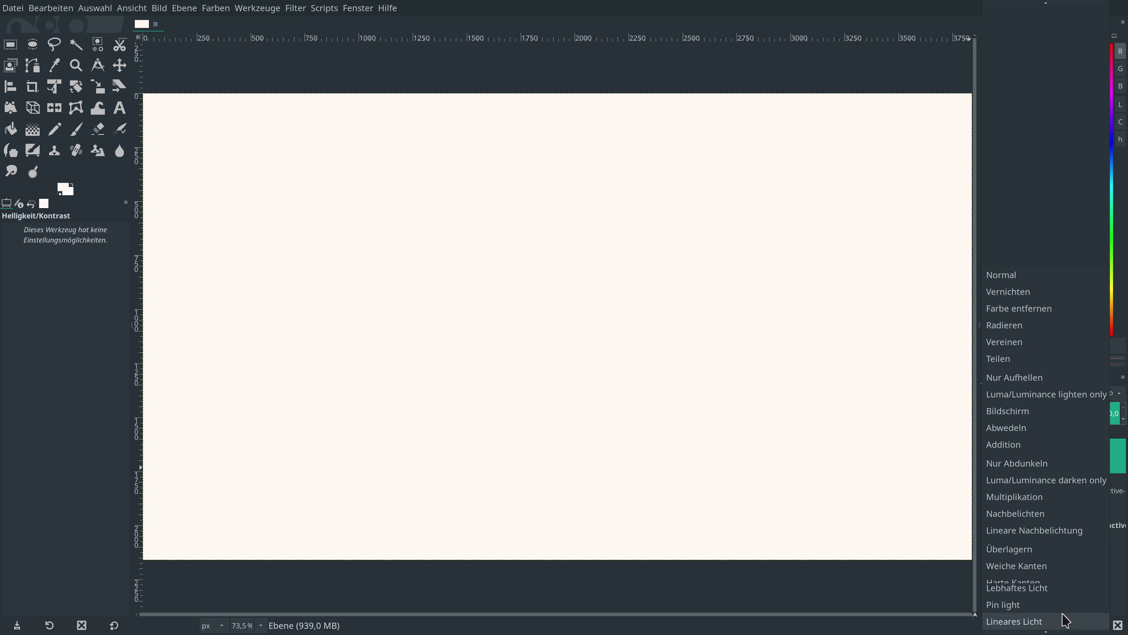
click(1048, 485)
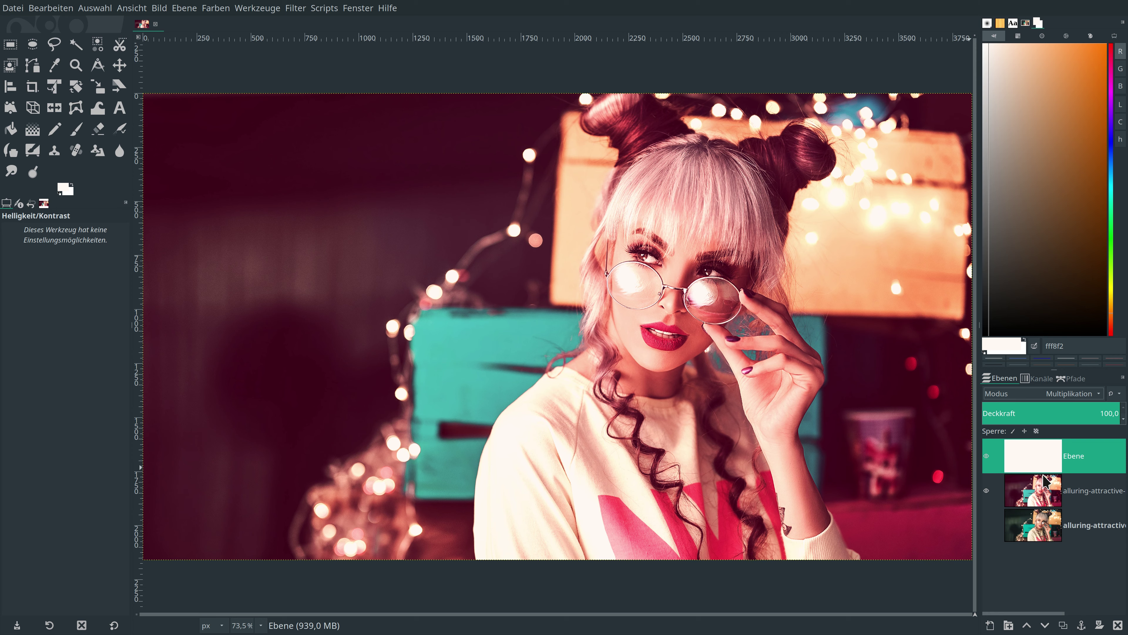
click(1050, 493)
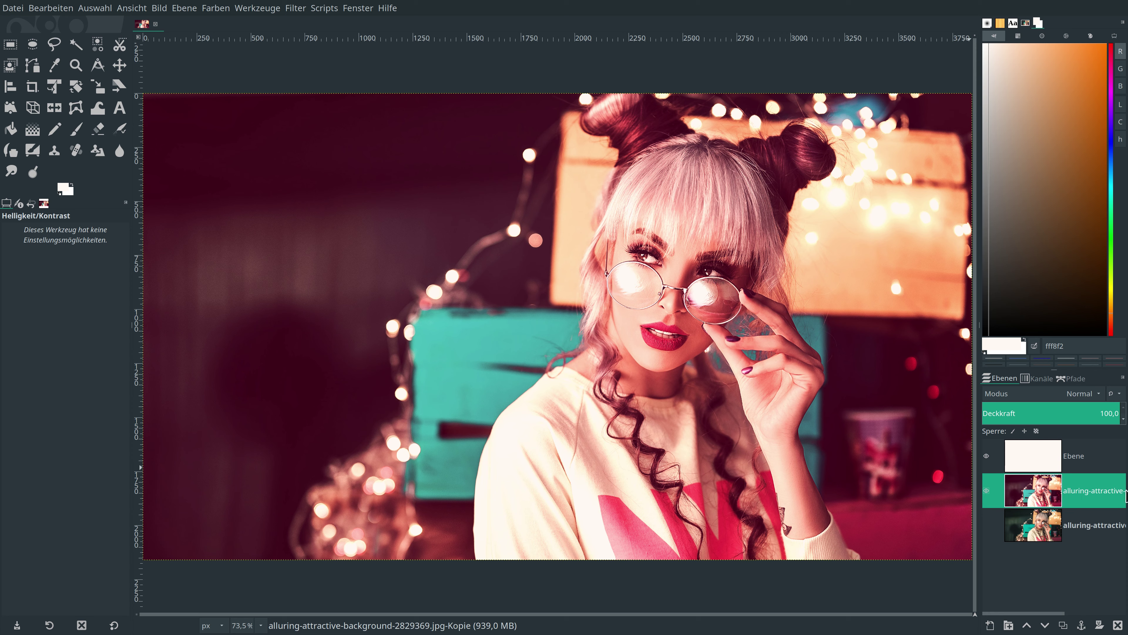
In Levels (Farbwerte), set input low 9, gamma 0,91 and output low 7
click(215, 8)
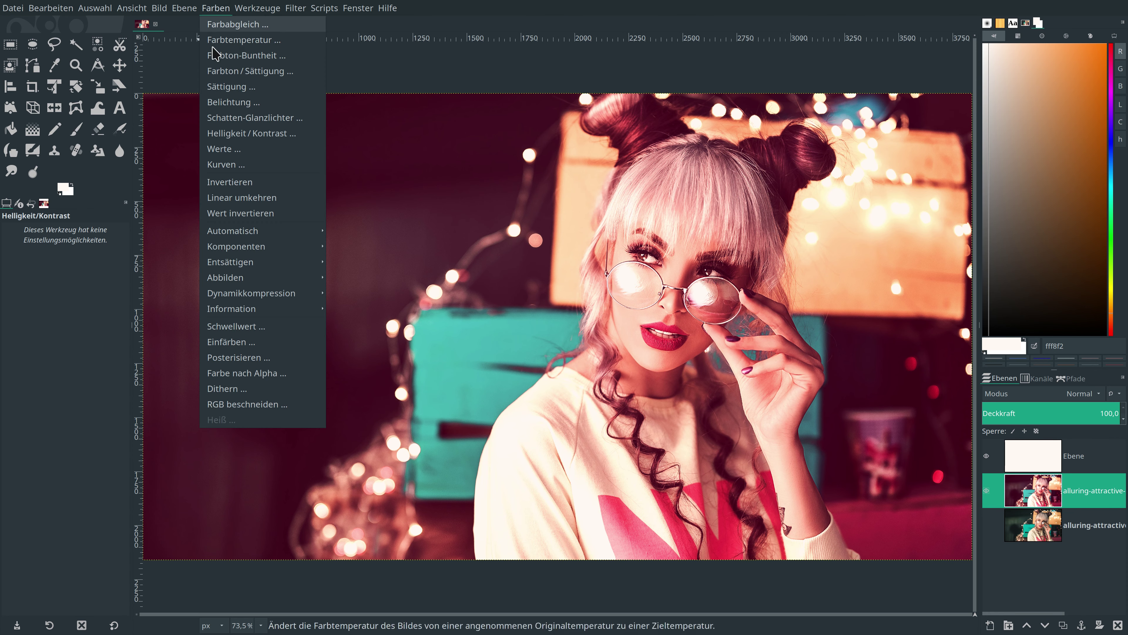
click(232, 151)
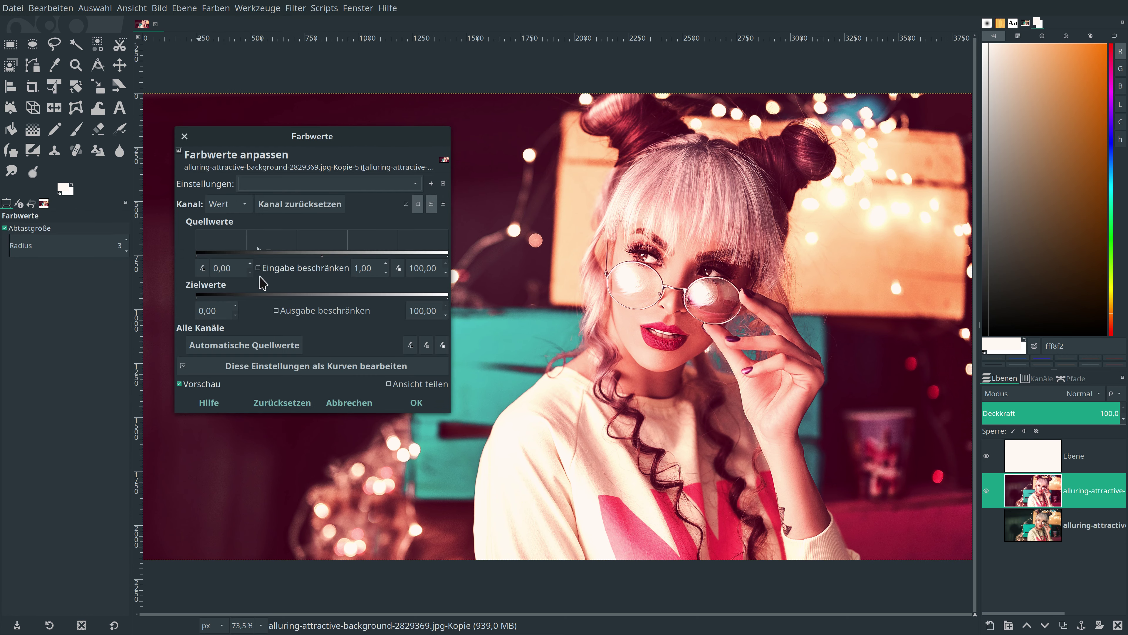
double_click(235, 268)
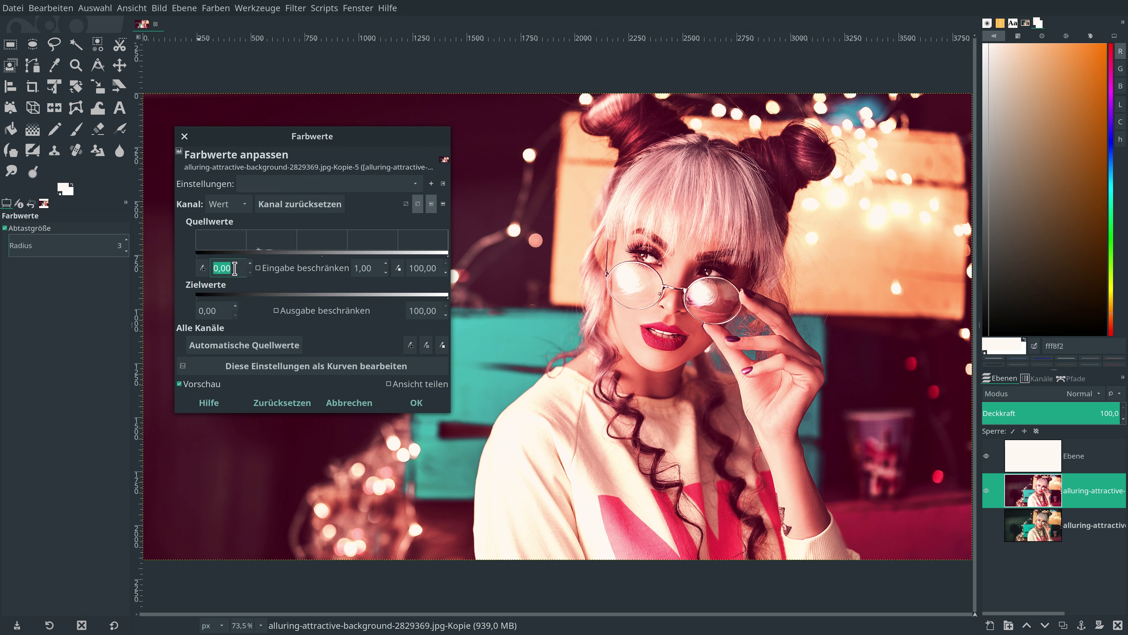
text(9)
double_click(360, 268)
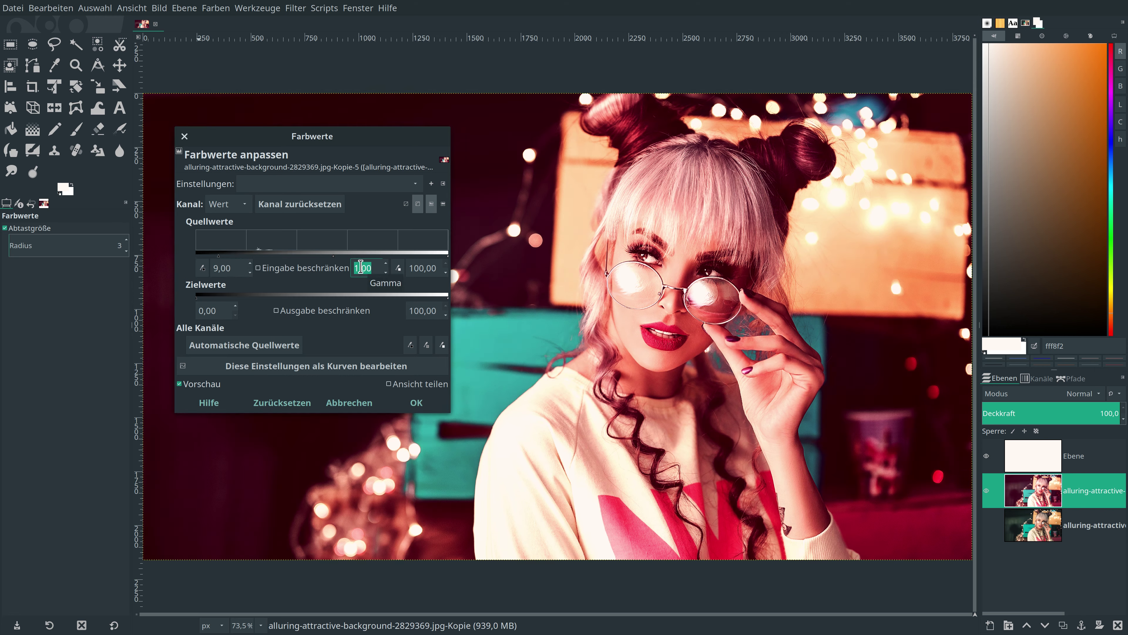
text(,91)
key(Return)
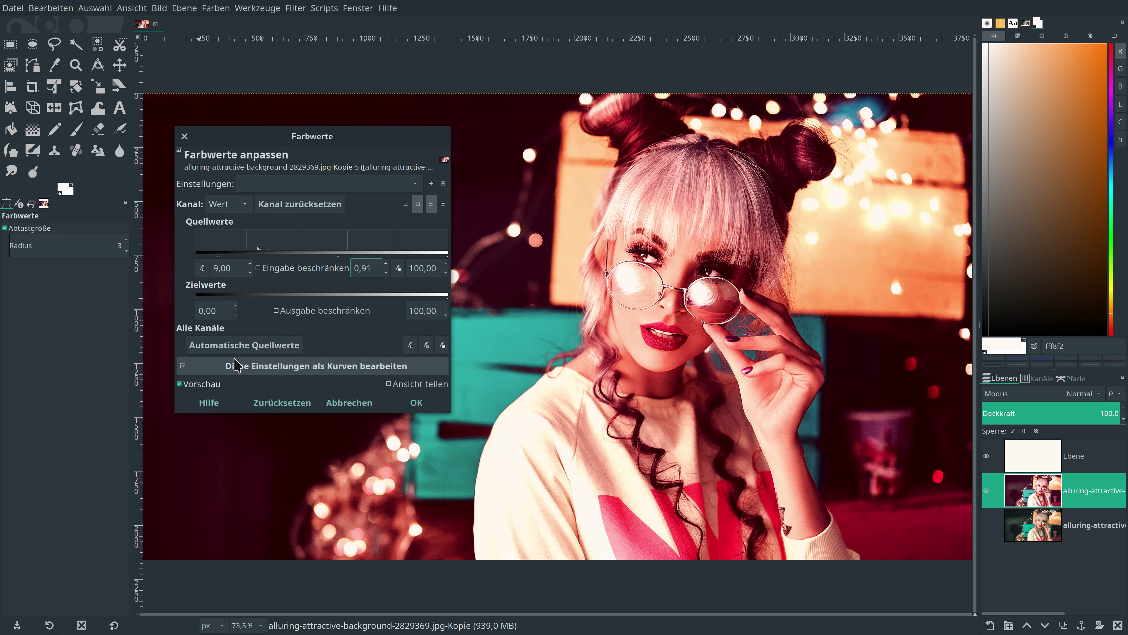
click(213, 312)
double_click(213, 311)
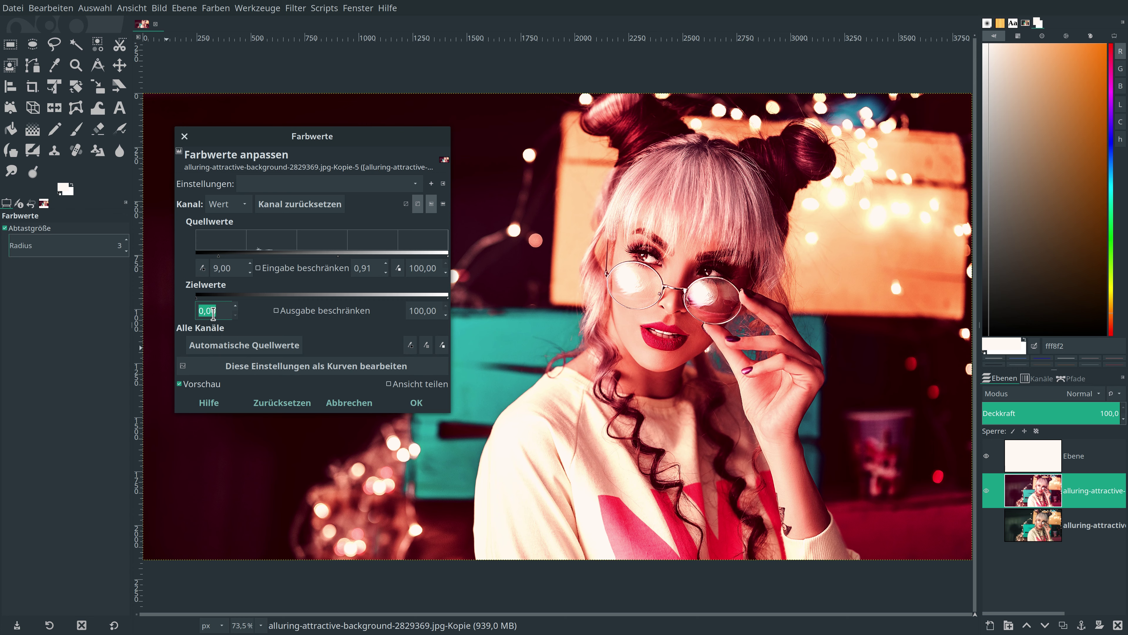
text(7)
click(437, 268)
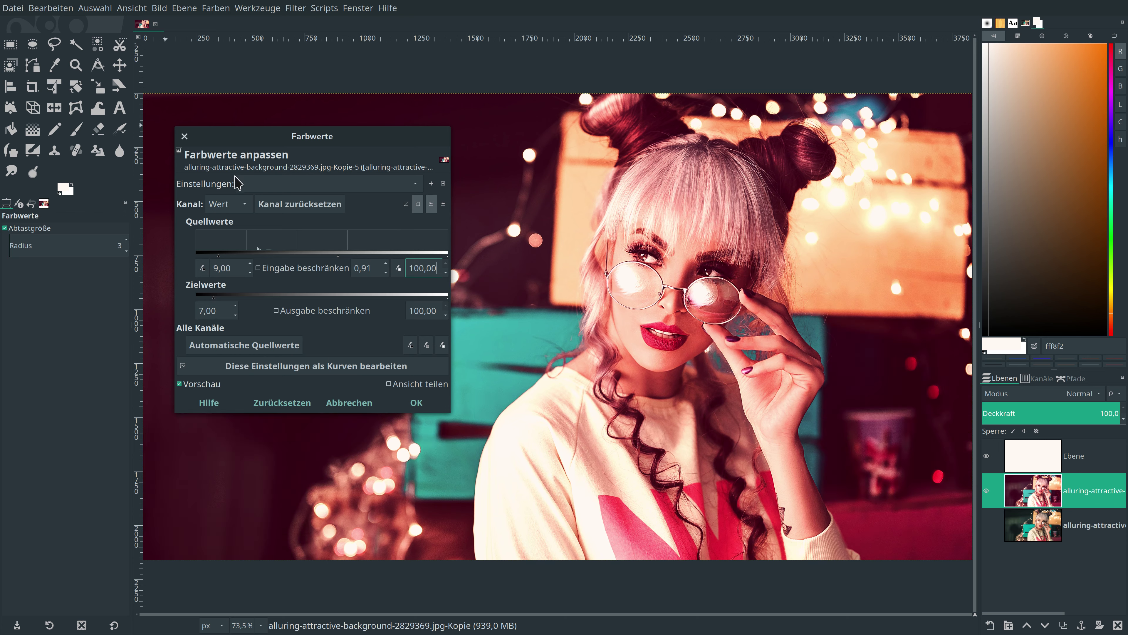
Set the red channel's output low level to 9
click(226, 204)
click(221, 222)
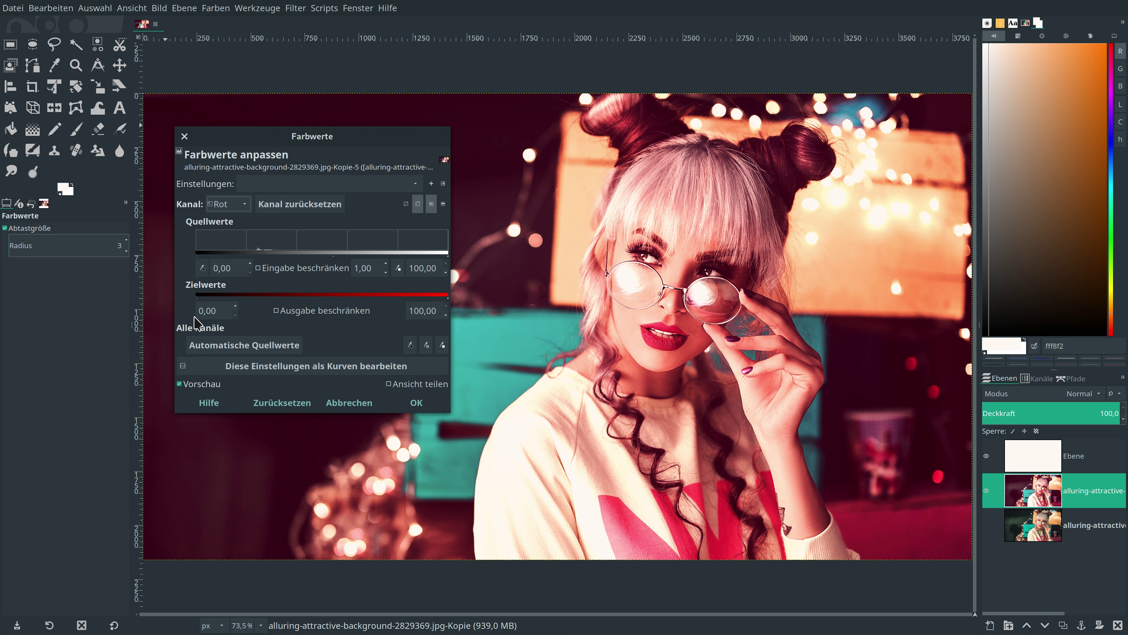
double_click(221, 312)
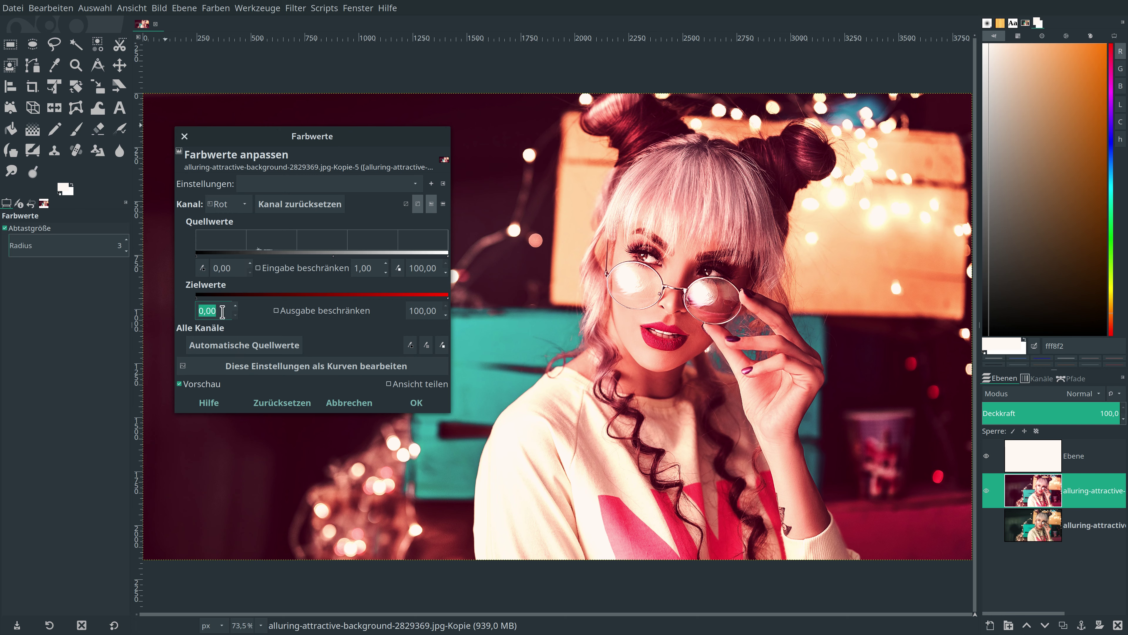
text(9)
click(229, 205)
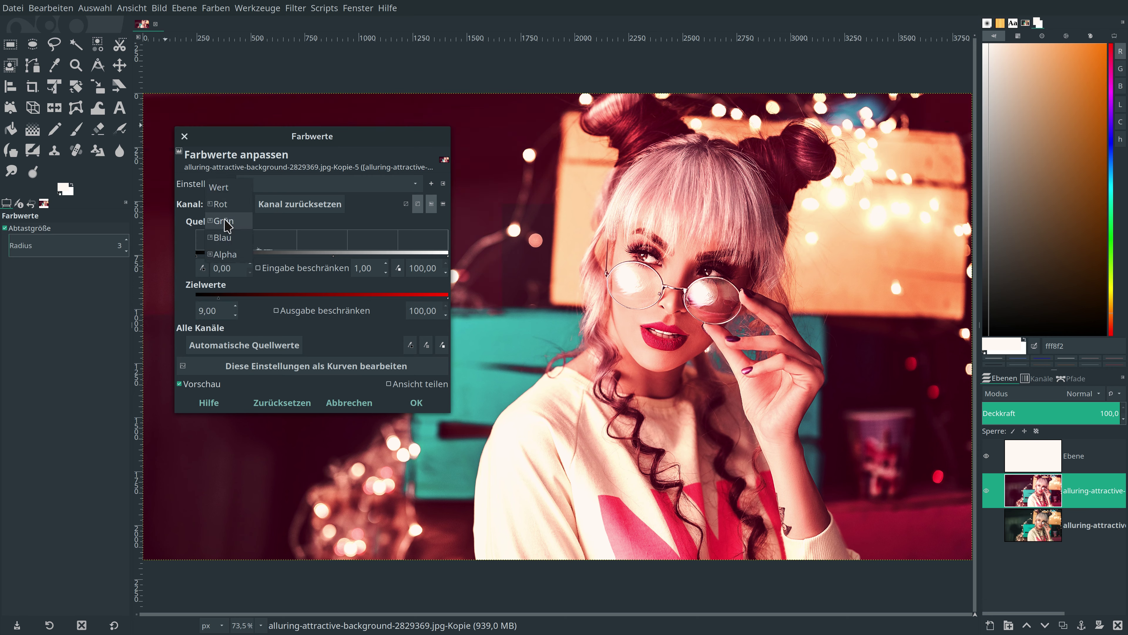
Set the green channel's input high to 86 and output low to 3
click(226, 221)
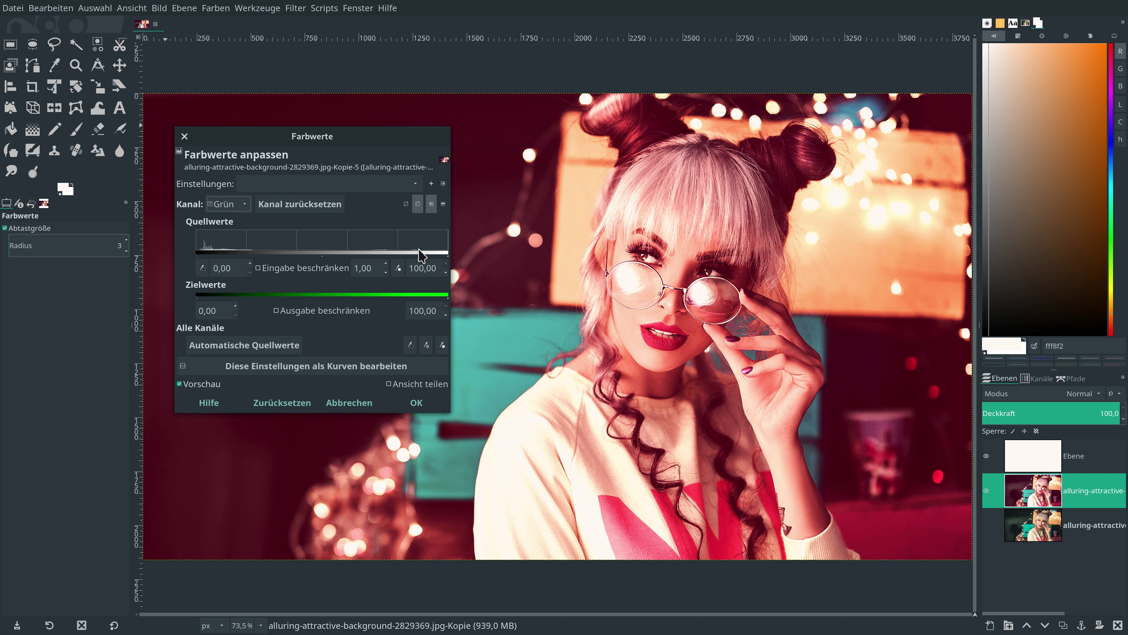
double_click(425, 267)
text(86)
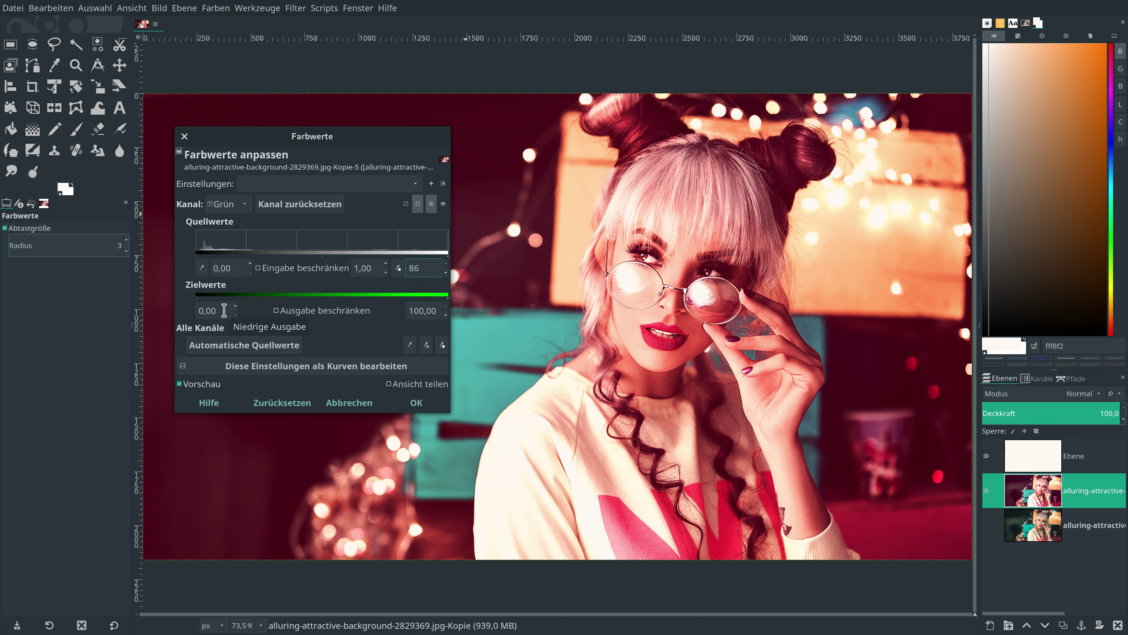
key(Tab)
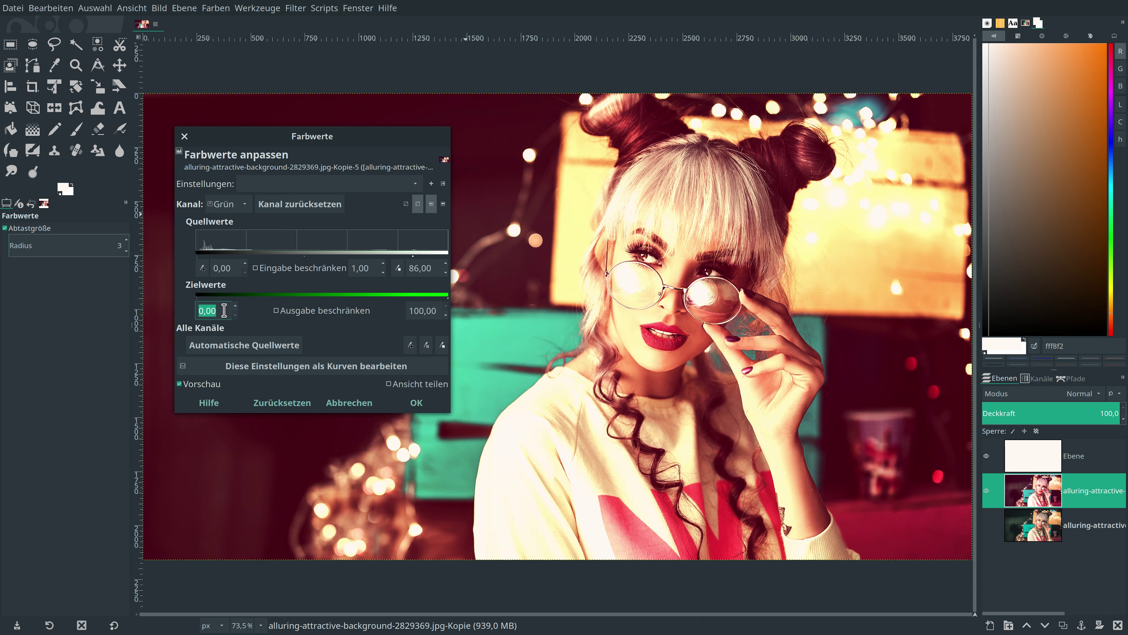
text(3)
click(233, 269)
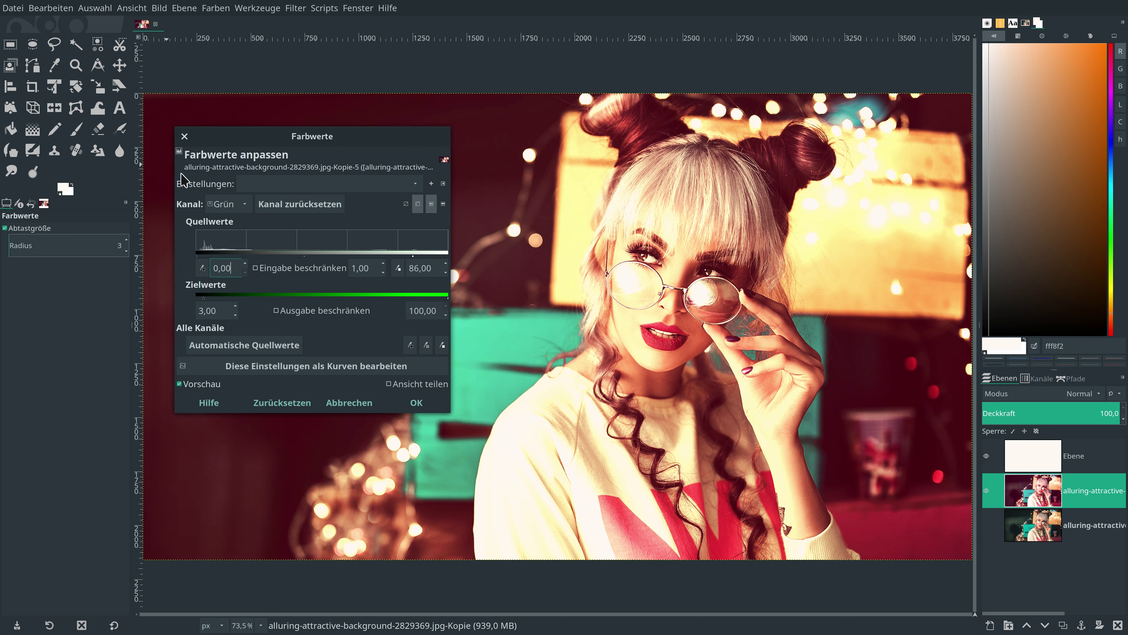
Set the blue channel's gamma to 0,94 and output low to 18, then apply the levels
click(225, 204)
click(230, 222)
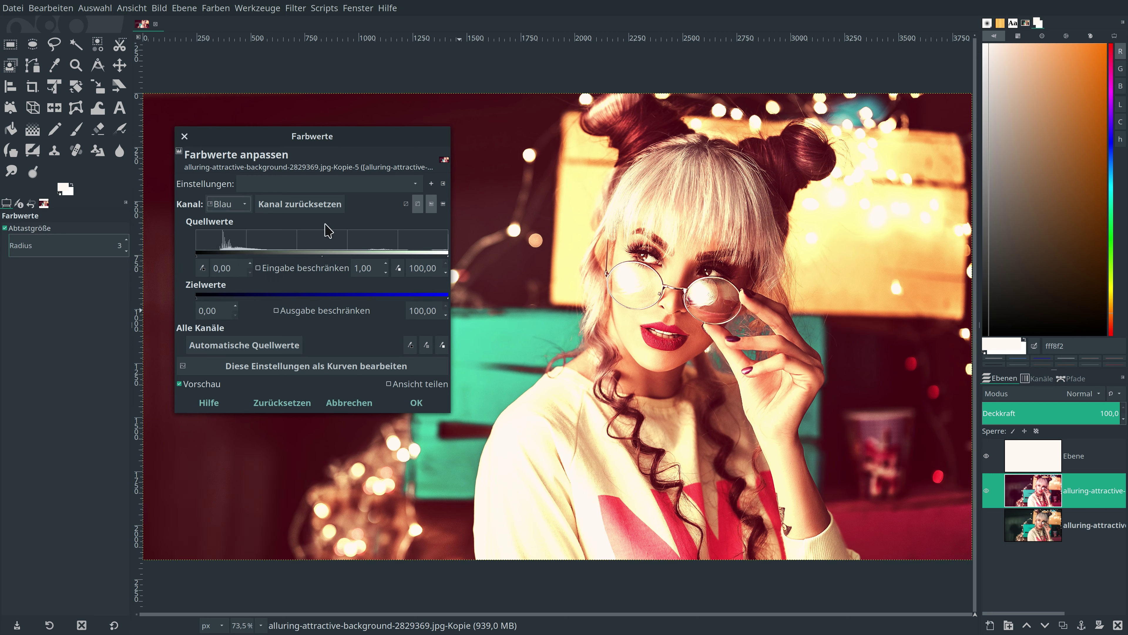
double_click(369, 268)
text(,94)
click(222, 310)
triple_click(222, 310)
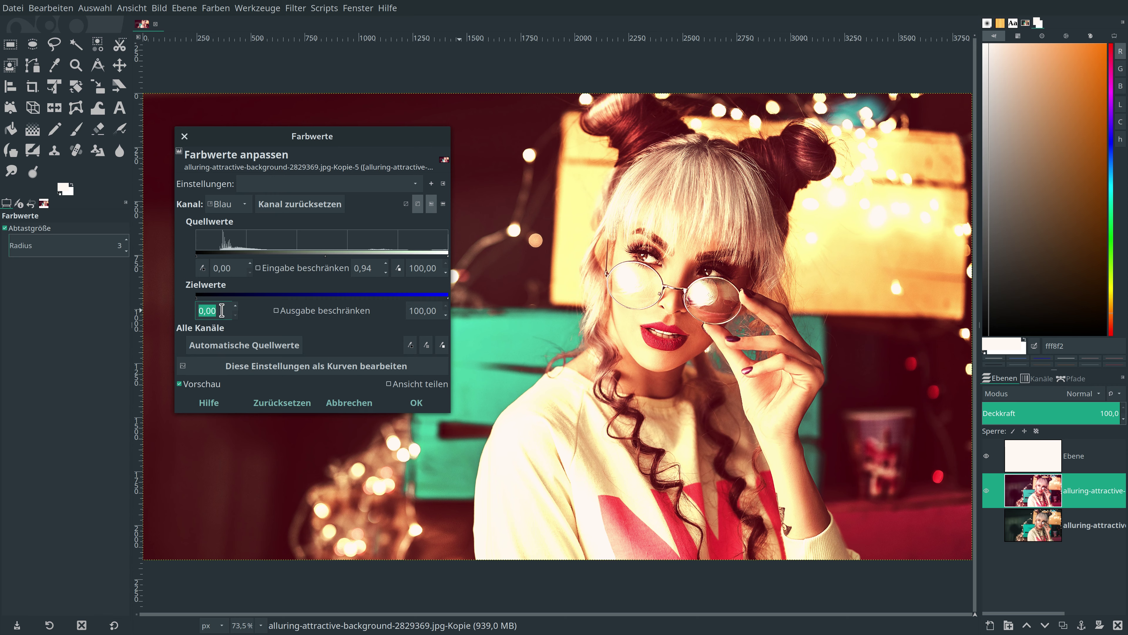
text(18)
click(415, 402)
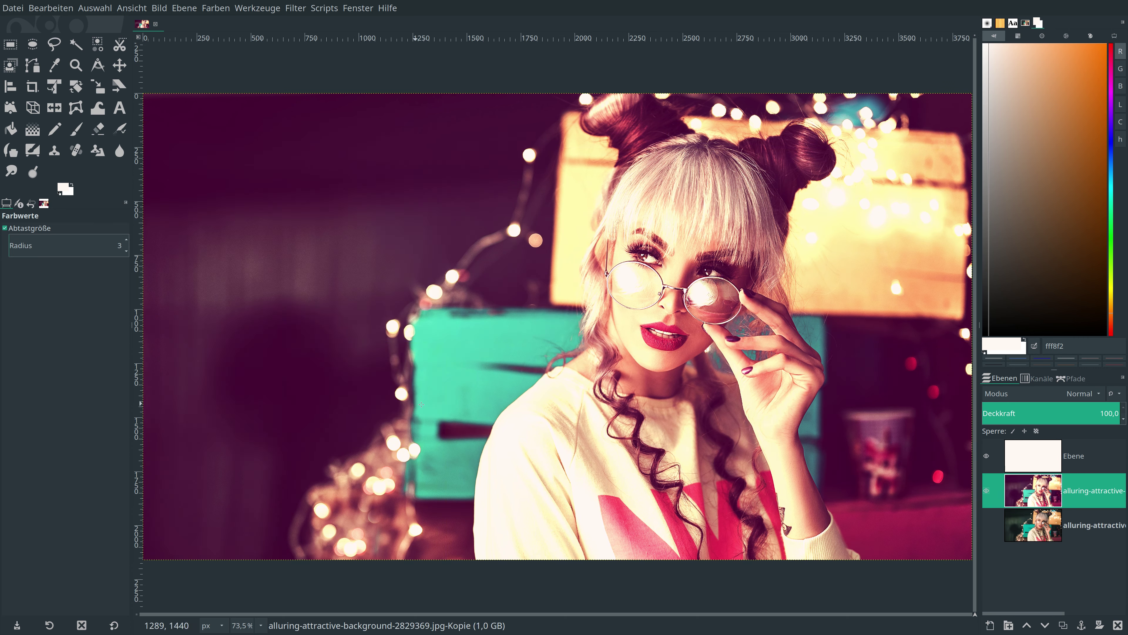
Merge the cream Ebene multiply layer down into the photo layer with Nach unten vereinen
click(1041, 471)
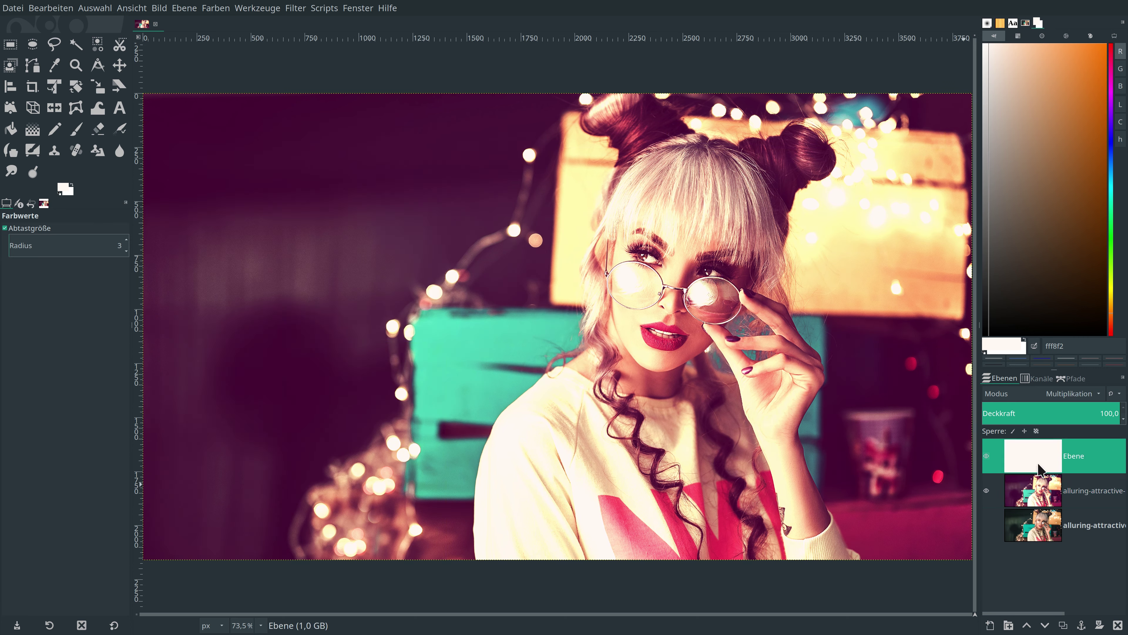
right_click(1041, 470)
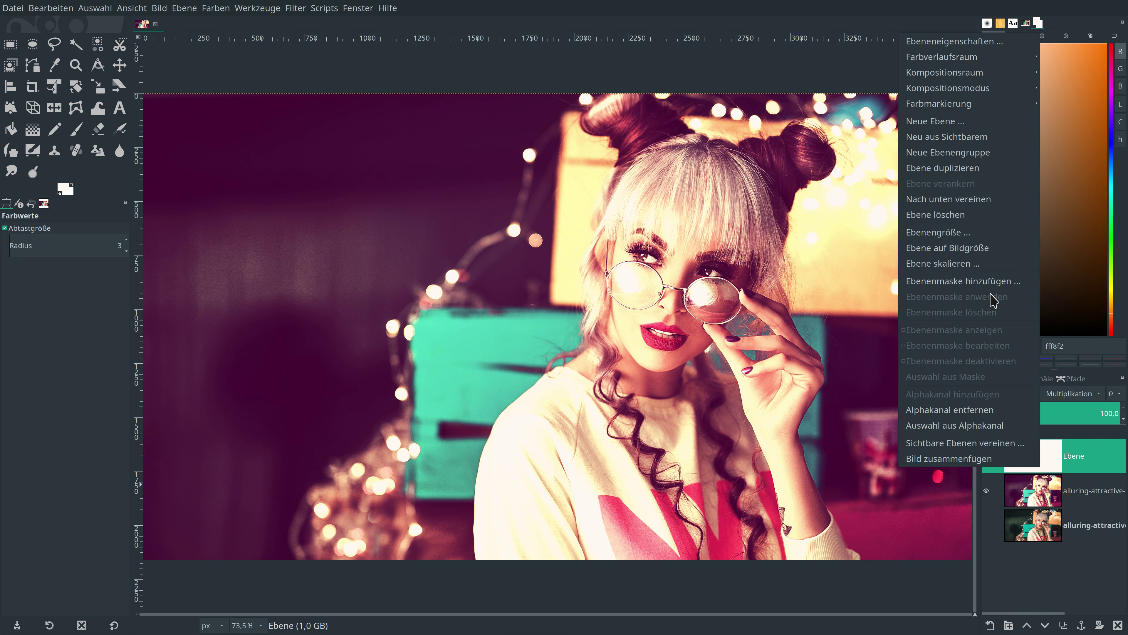
click(975, 200)
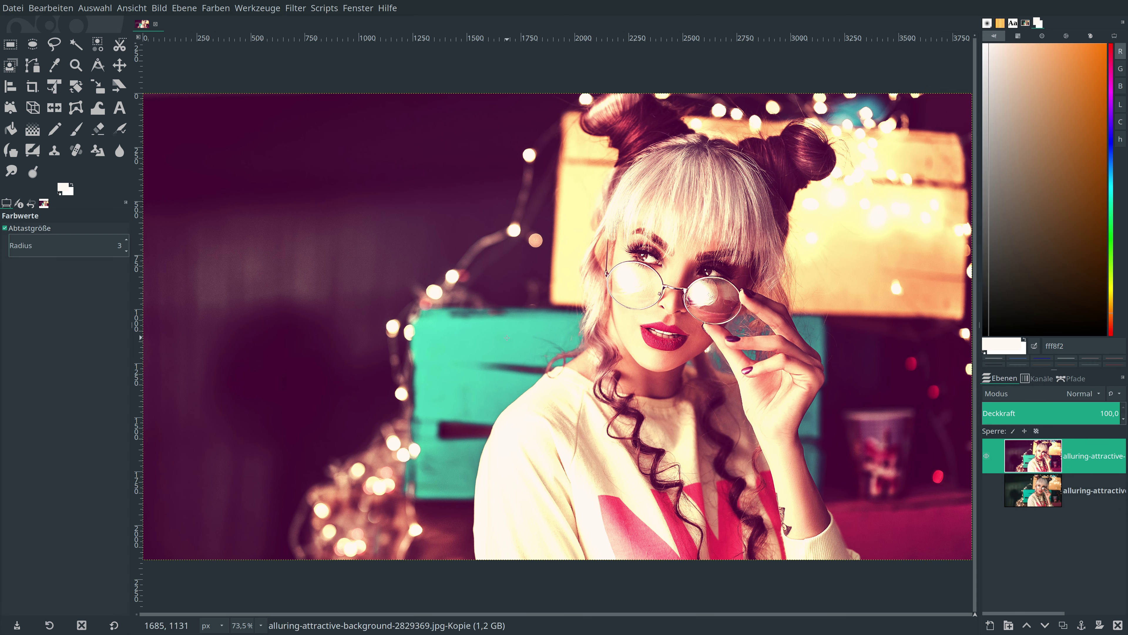
click(214, 8)
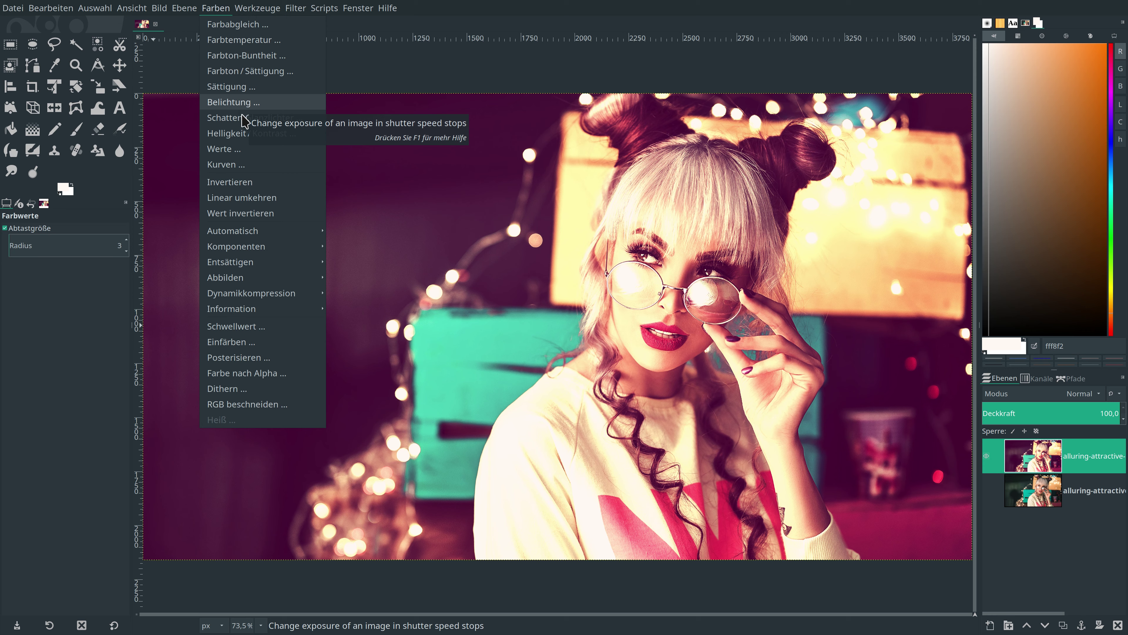
Apply Helligkeit/Kontrast with brightness -0,040 and contrast -0,010
click(252, 133)
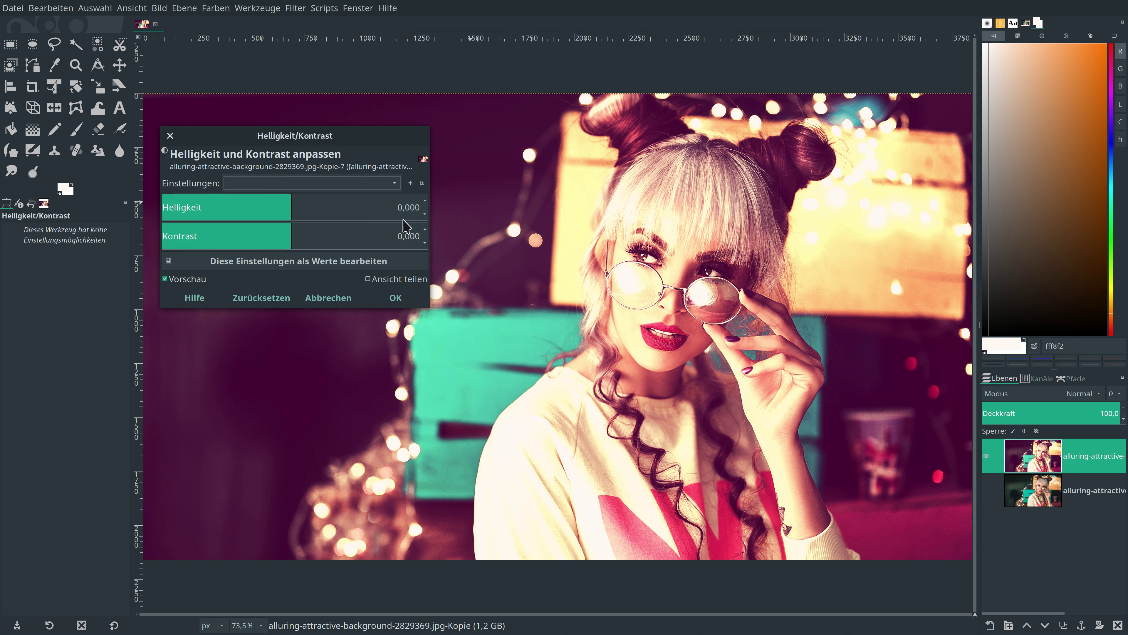
double_click(410, 207)
key(BackSpace)
text(-,040)
click(409, 236)
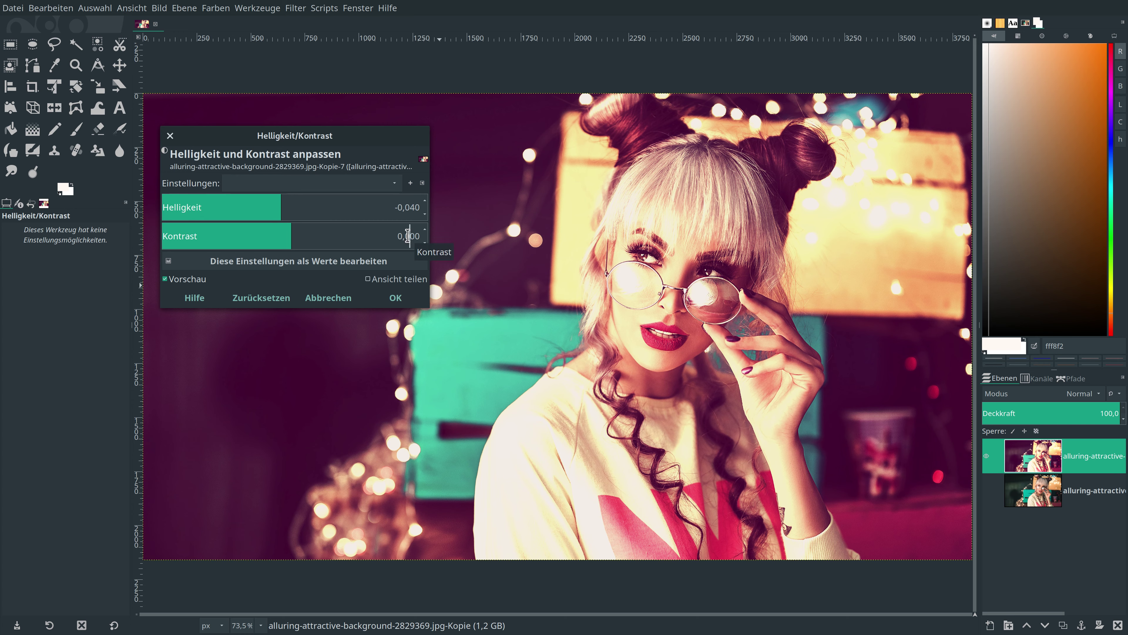
double_click(407, 236)
text(-0,010)
key(Return)
click(395, 298)
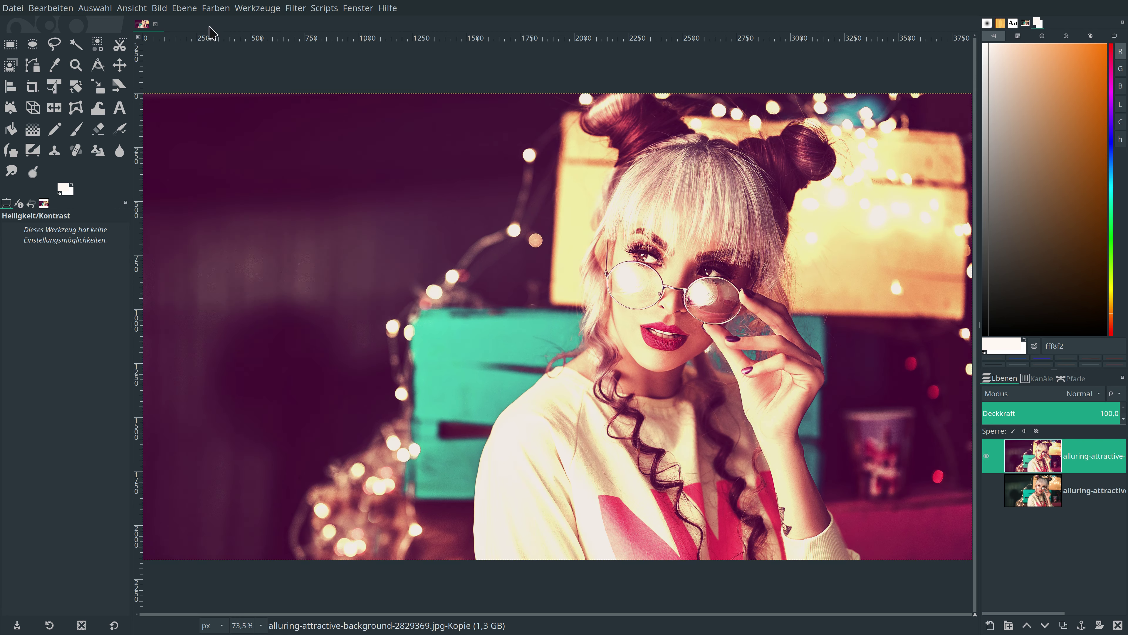
Apply another Helligkeit/Kontrast pass with contrast set to -0,014
click(216, 8)
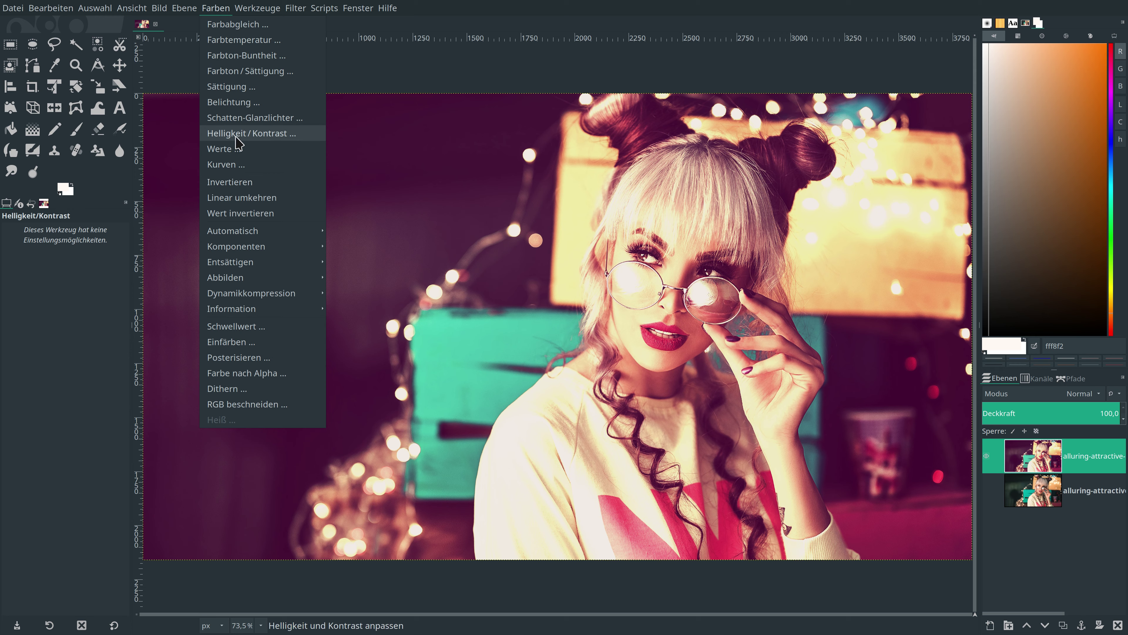
click(251, 133)
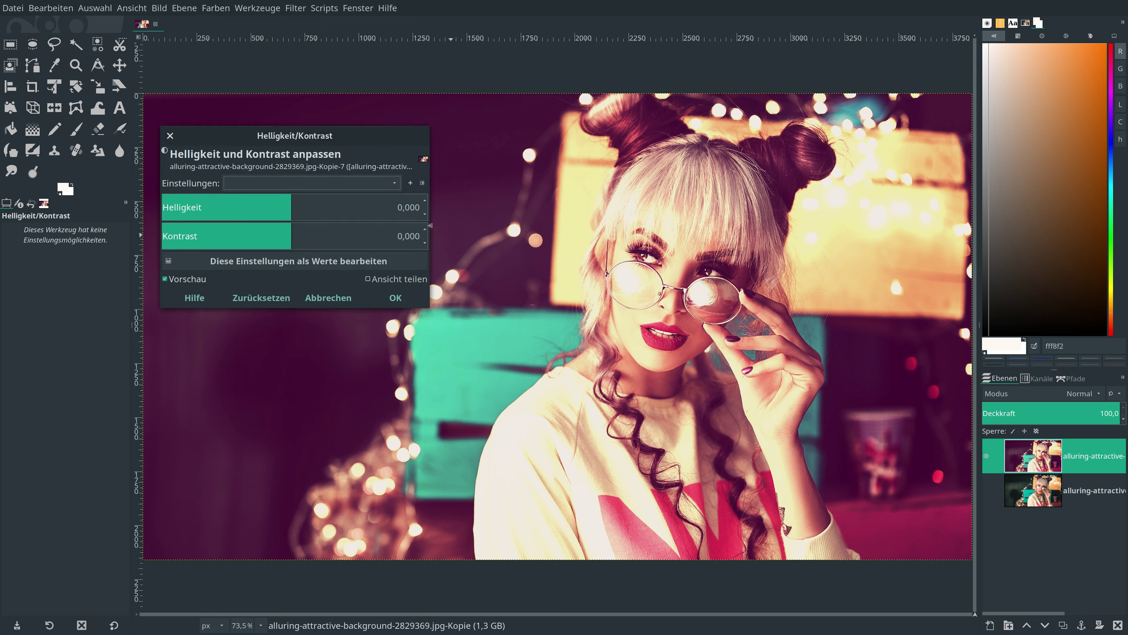
double_click(417, 239)
triple_click(418, 238)
key(BackSpace)
text(014)
key(Return)
click(396, 298)
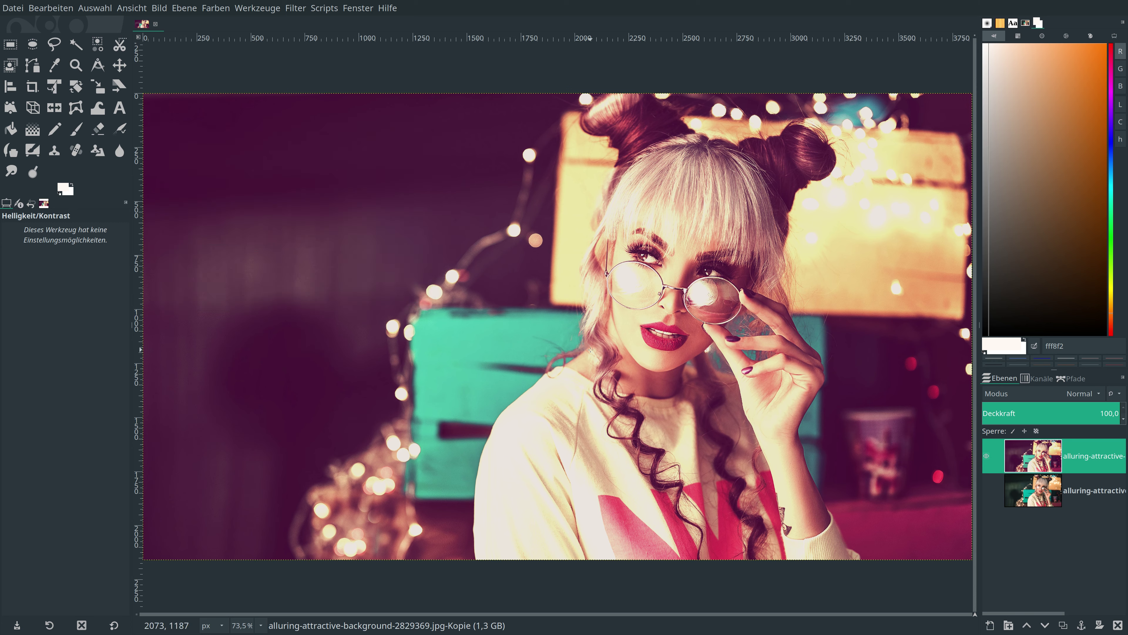
Toggle layer visibility to compare, then duplicate the original bottom photo layer
click(986, 491)
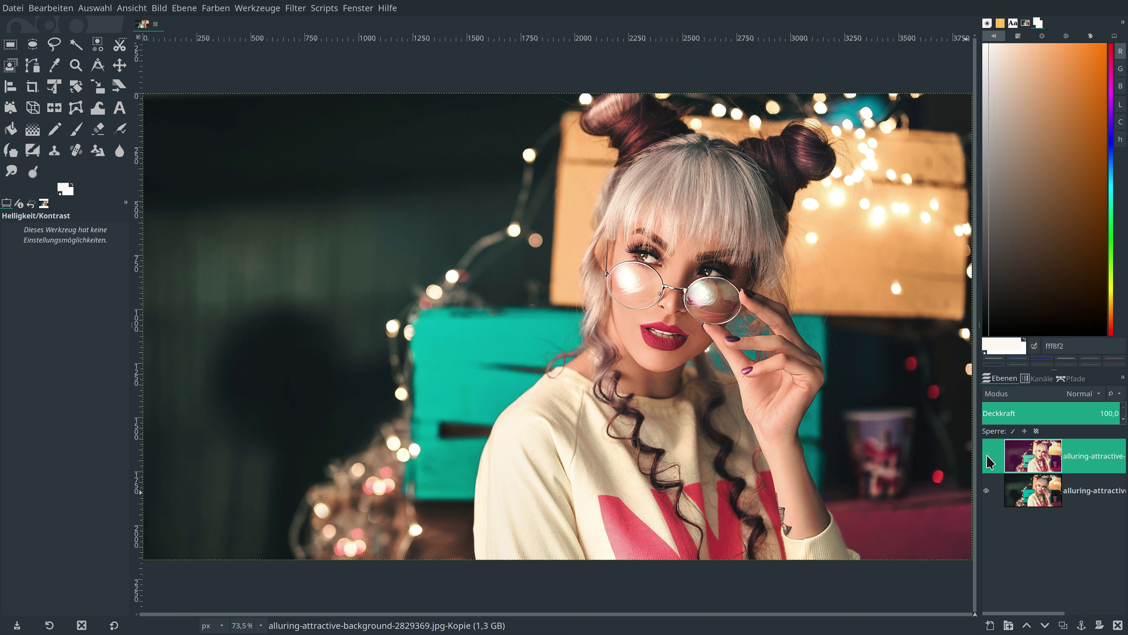
click(986, 456)
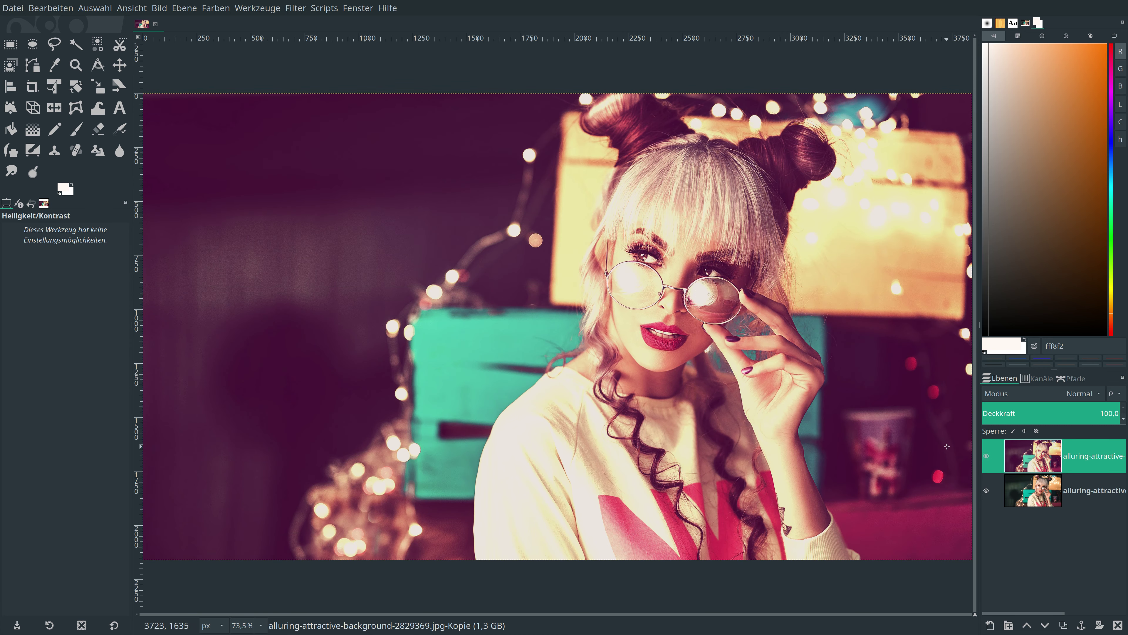
click(1030, 492)
click(1063, 625)
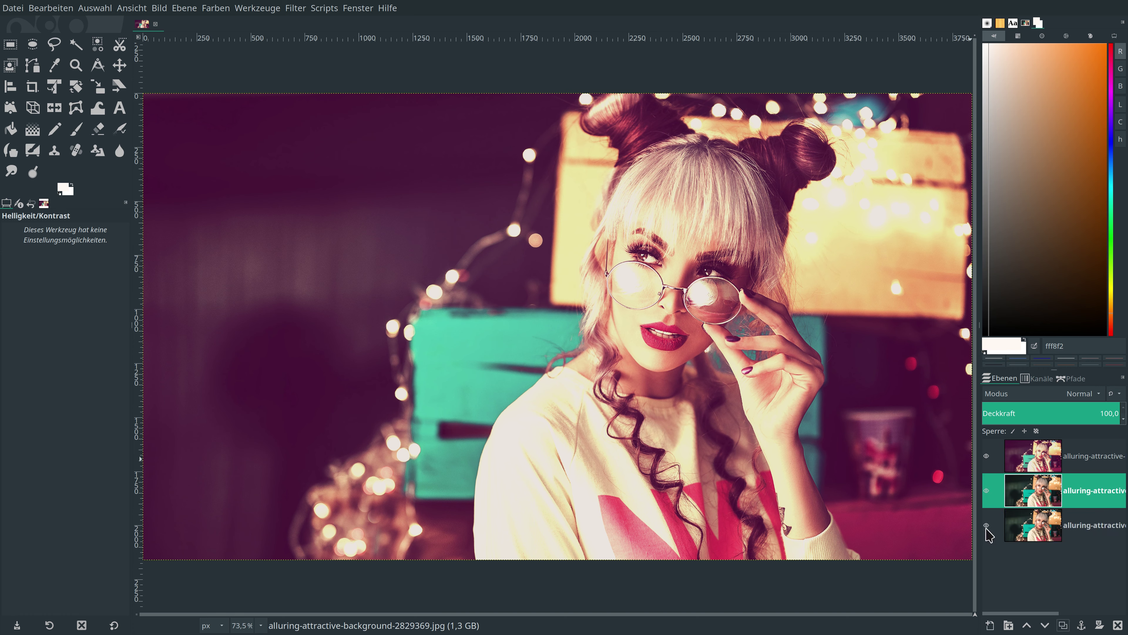
Set the graded top layer's opacity to 60% and merge it down onto the copy
click(1036, 468)
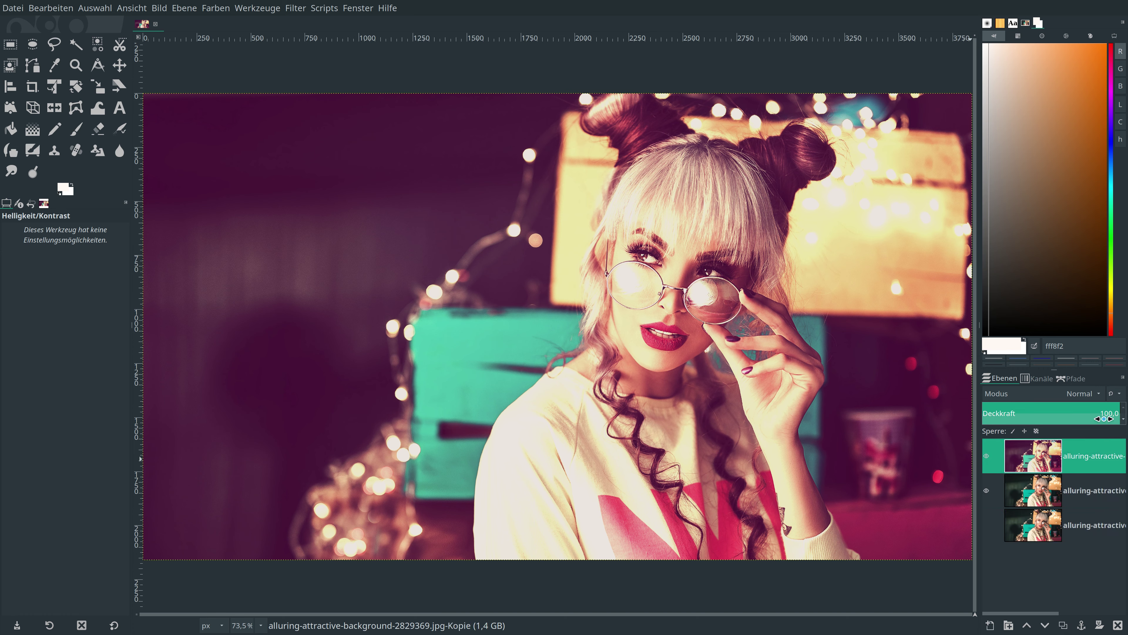
drag(1095, 415, 1064, 414)
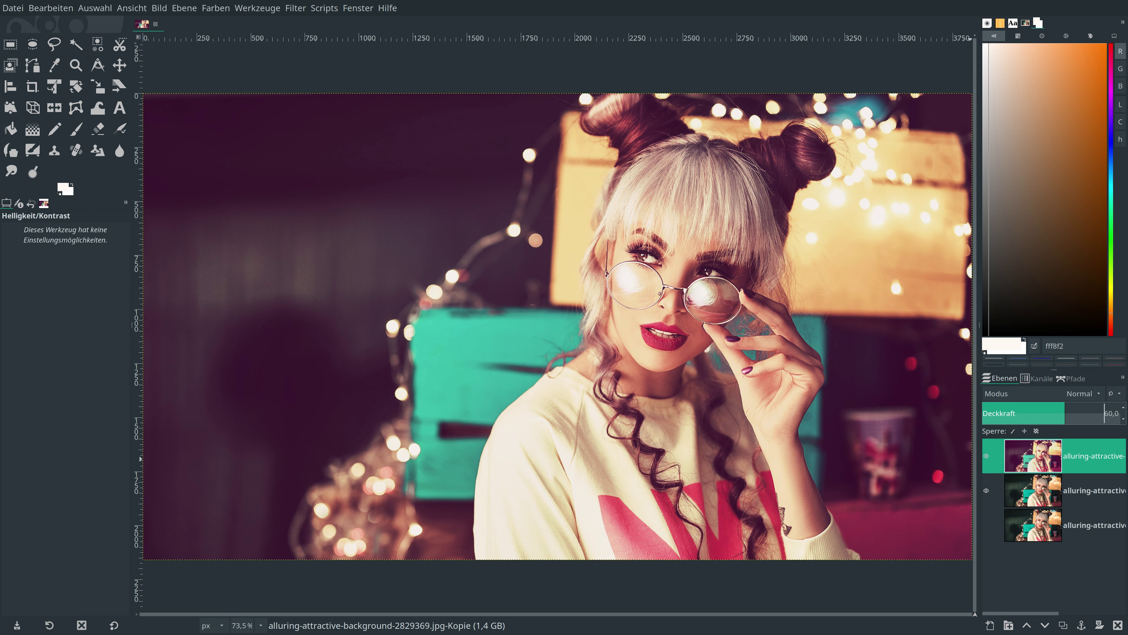
right_click(1041, 461)
click(955, 186)
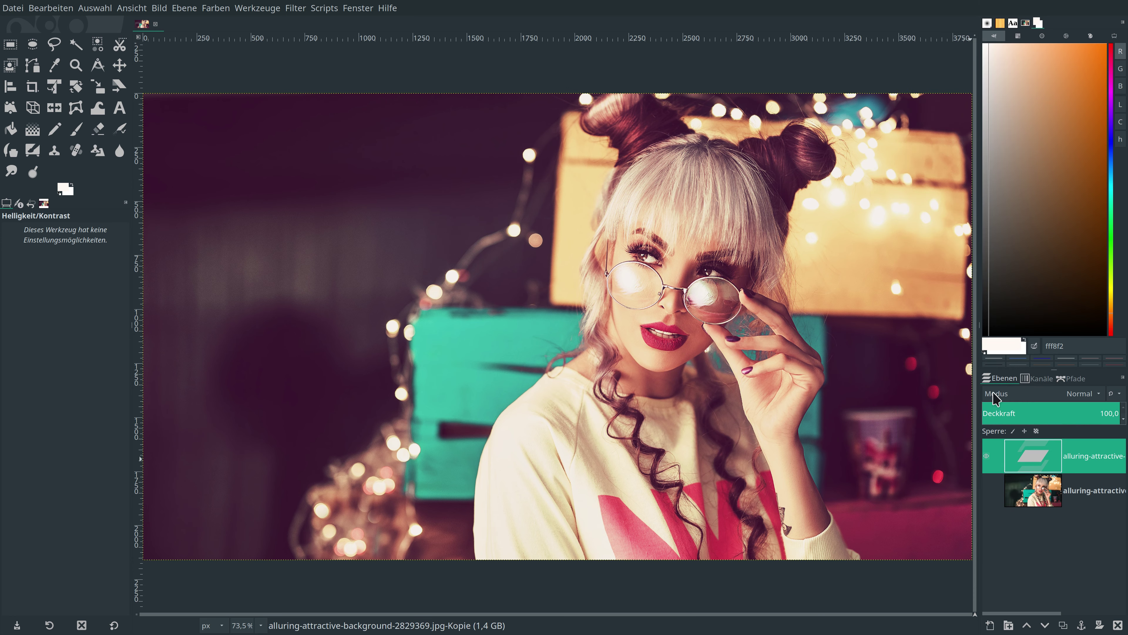
click(986, 490)
click(986, 456)
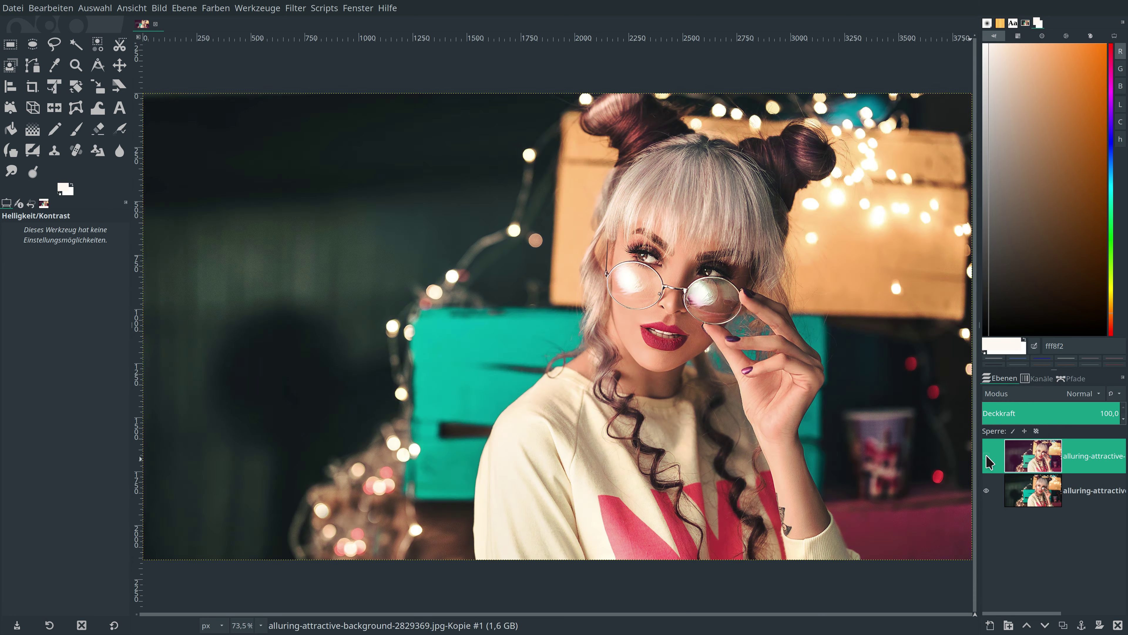
click(986, 456)
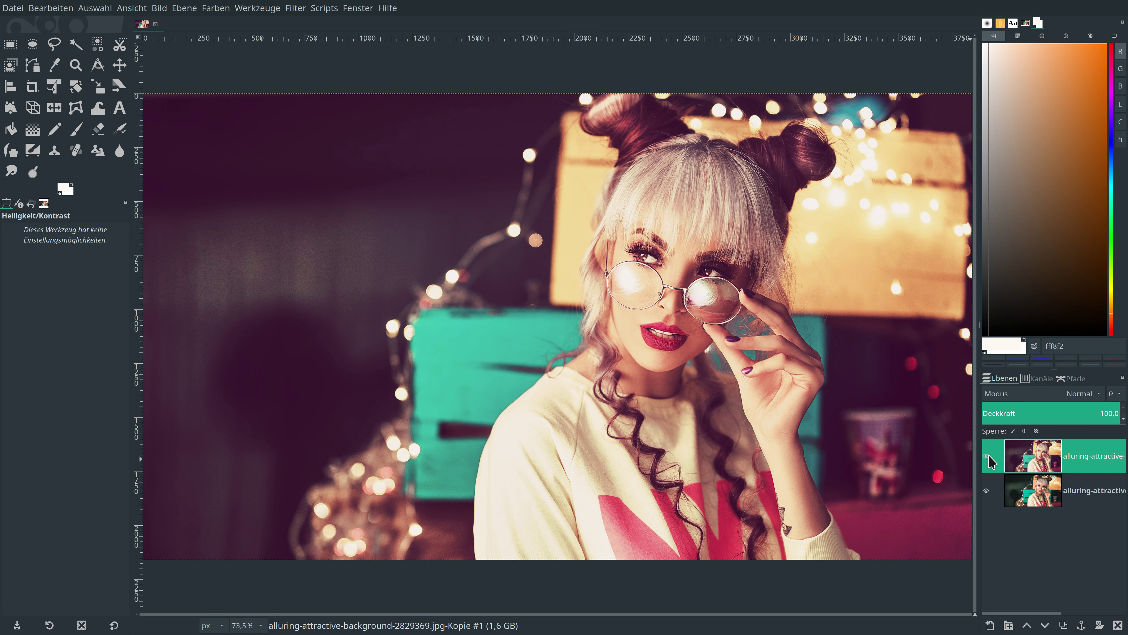
click(986, 457)
click(986, 457)
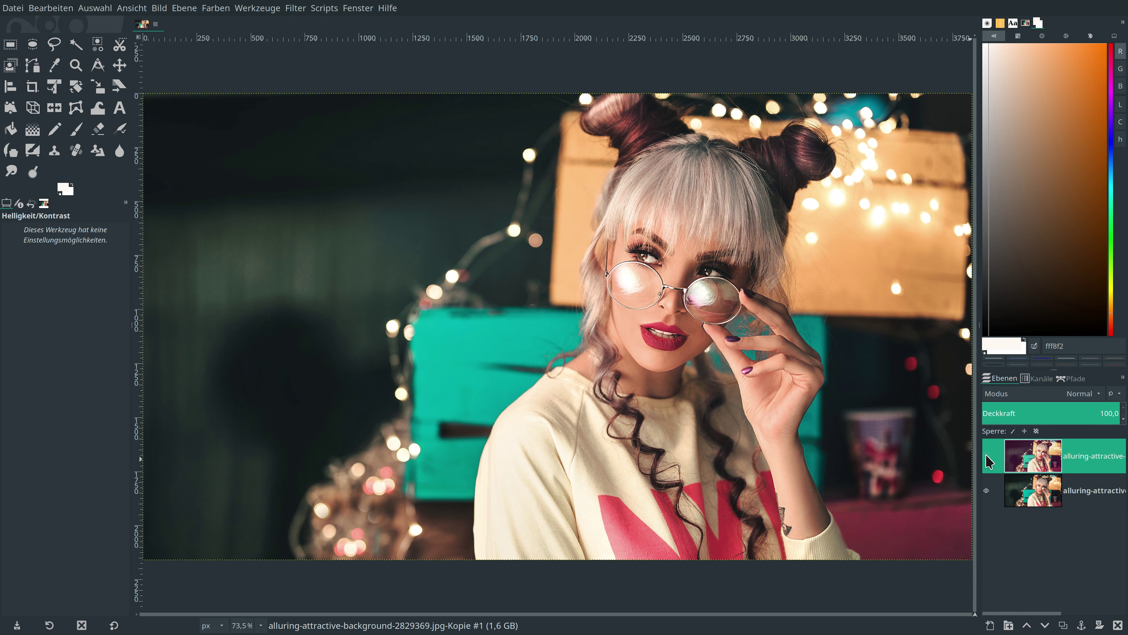
click(986, 457)
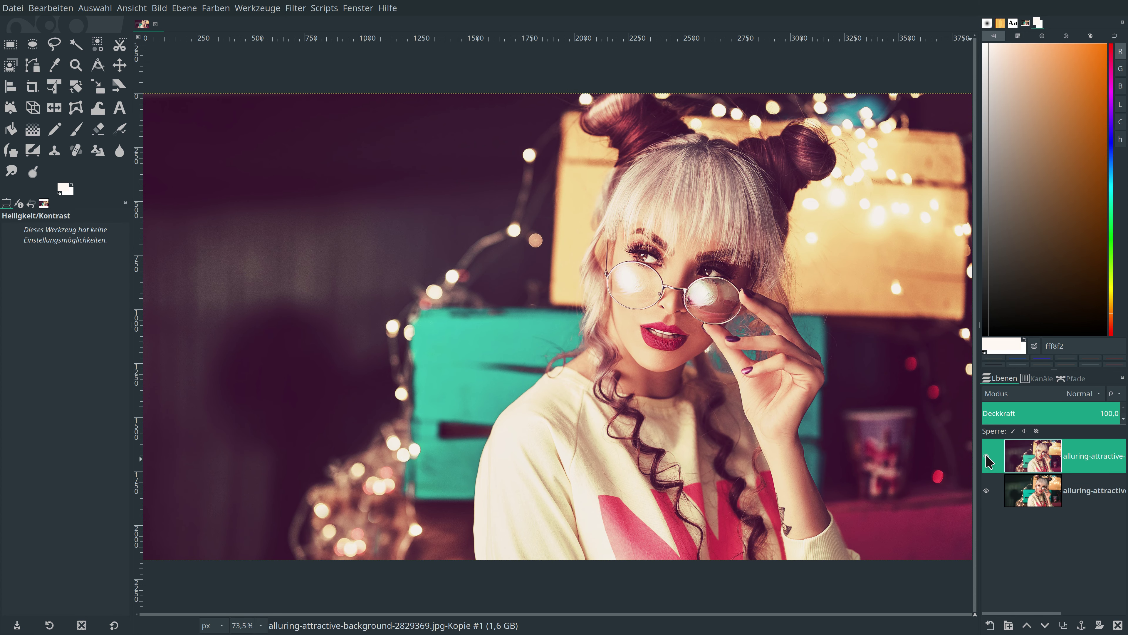
click(986, 455)
click(986, 456)
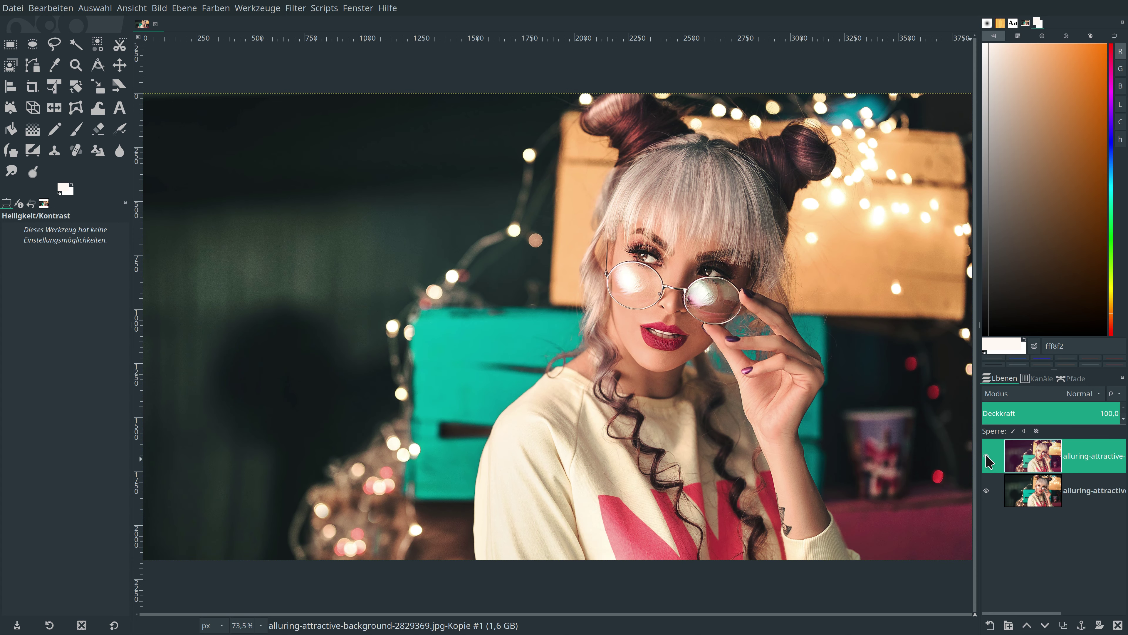
click(986, 457)
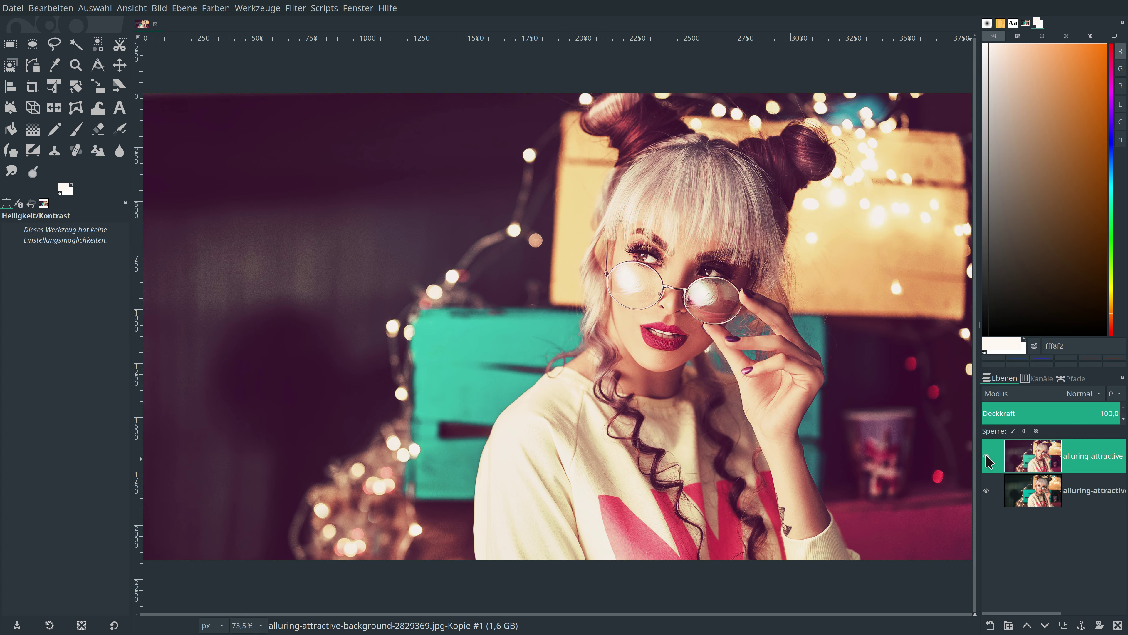
click(986, 456)
click(986, 456)
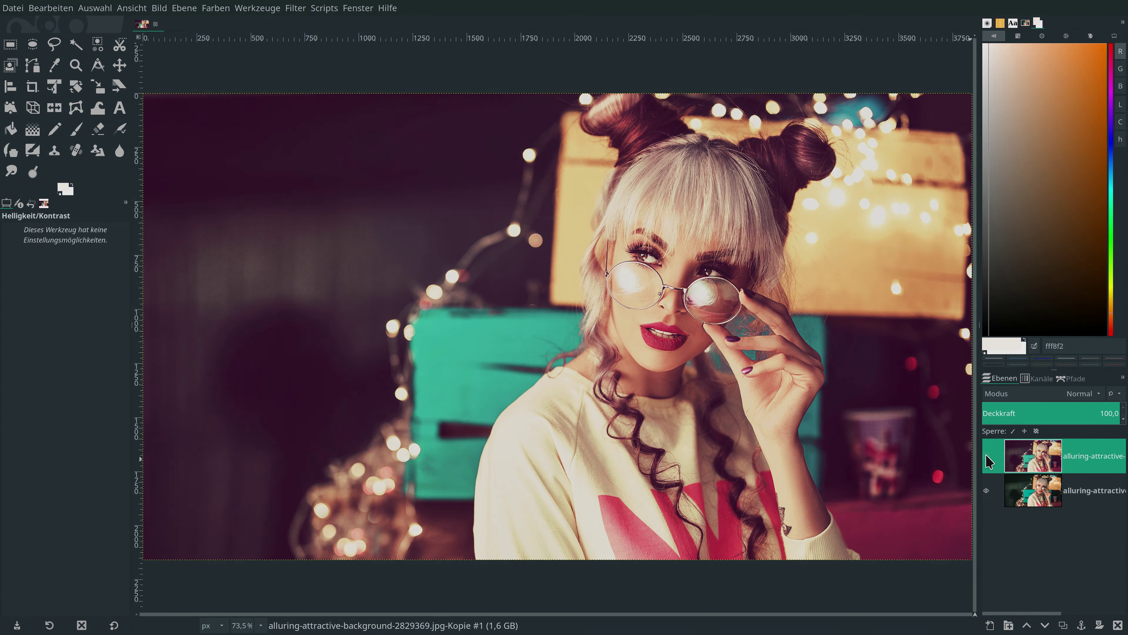
Toggle the graded top layer's eye icon to compare against the original photo
click(986, 457)
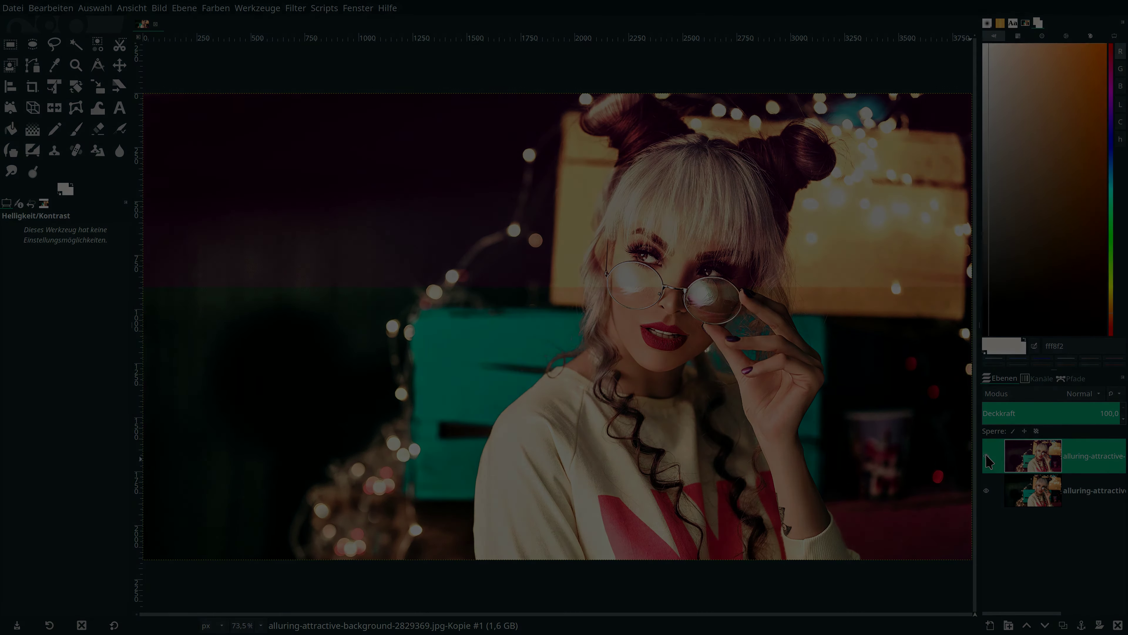